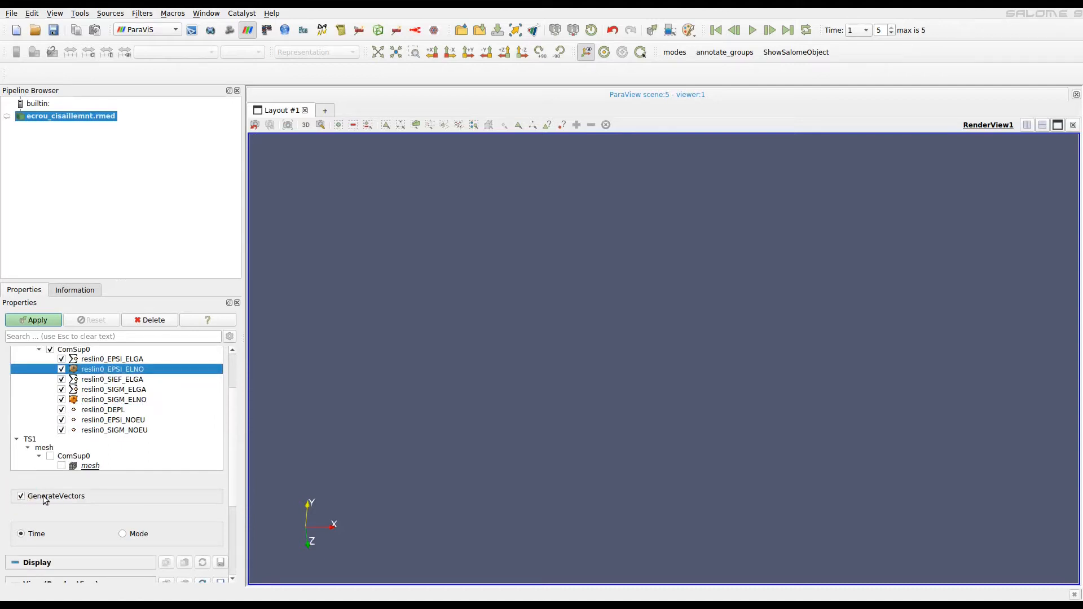
Load the selected ecrou_cisaillemnt.rmed result fields and apply Warp By Vector using reslin0_DEPL with a scale factor of 2
left_click(38, 321)
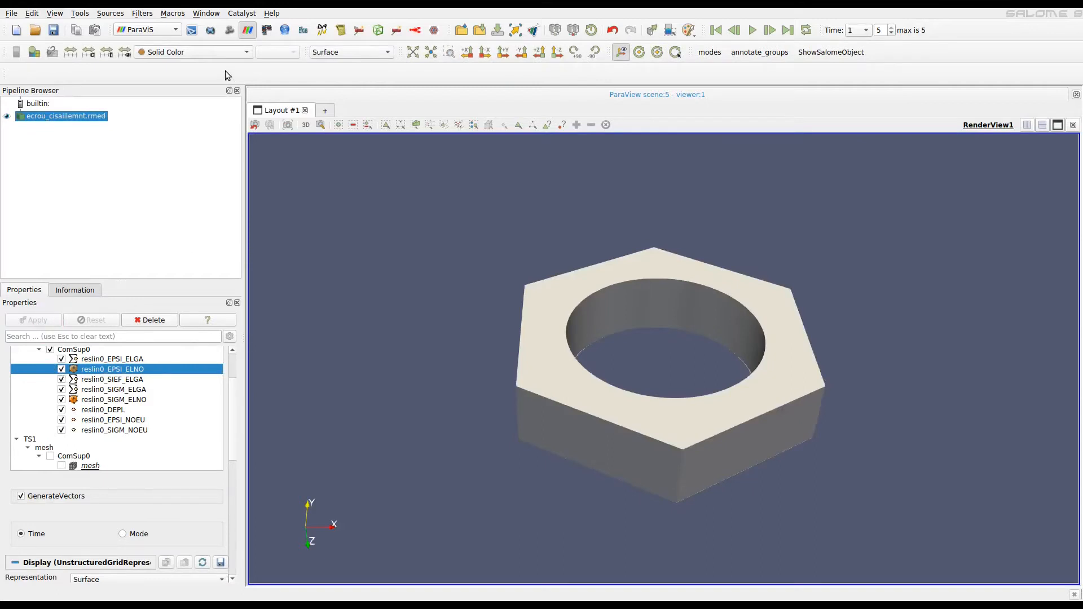
left_click(142, 13)
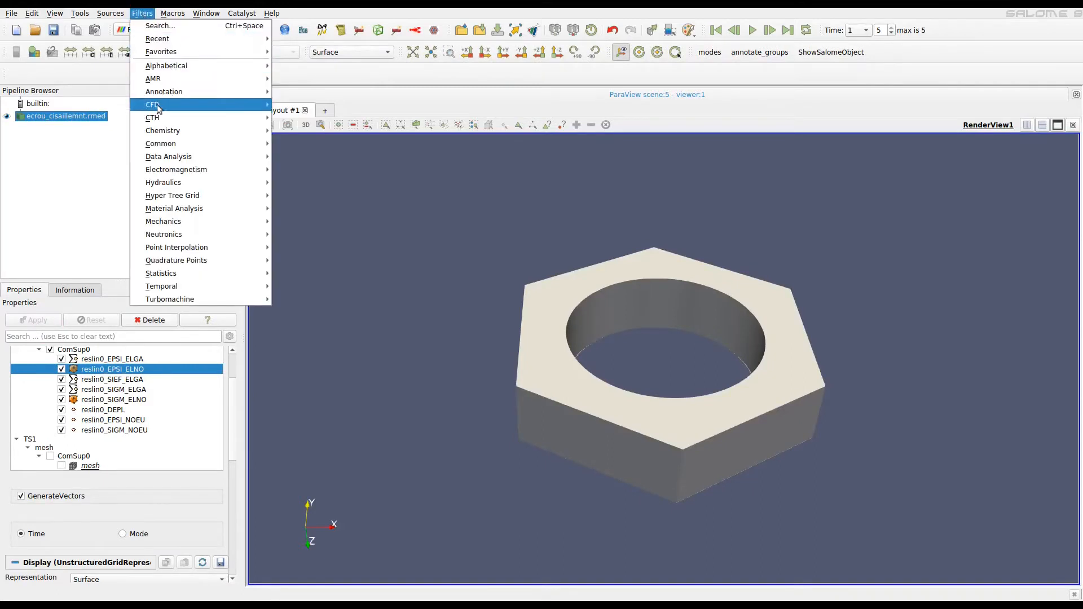
mouse_move(164, 144)
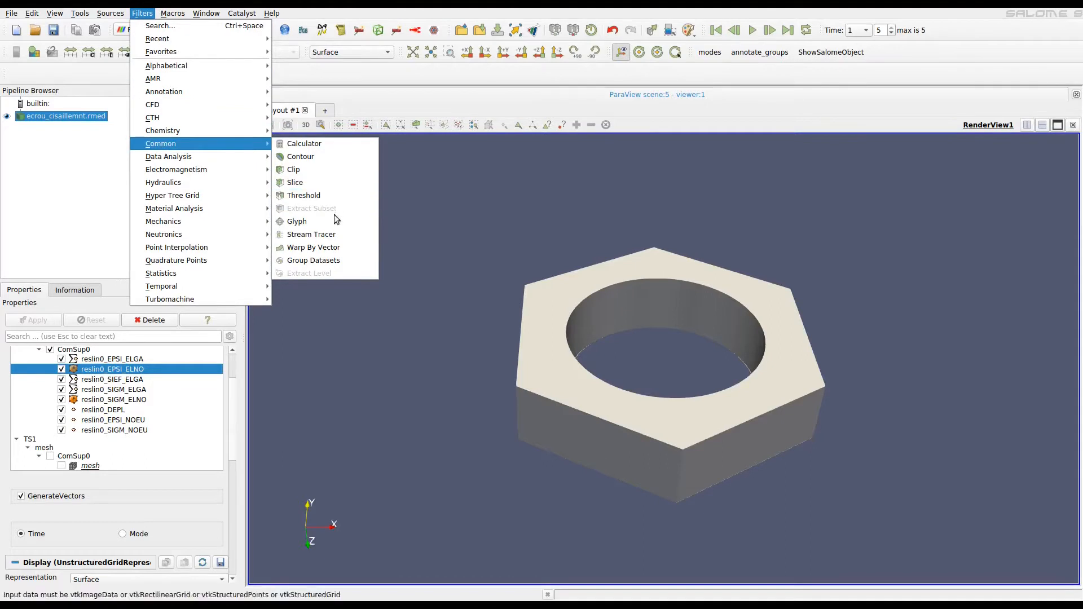
left_click(356, 247)
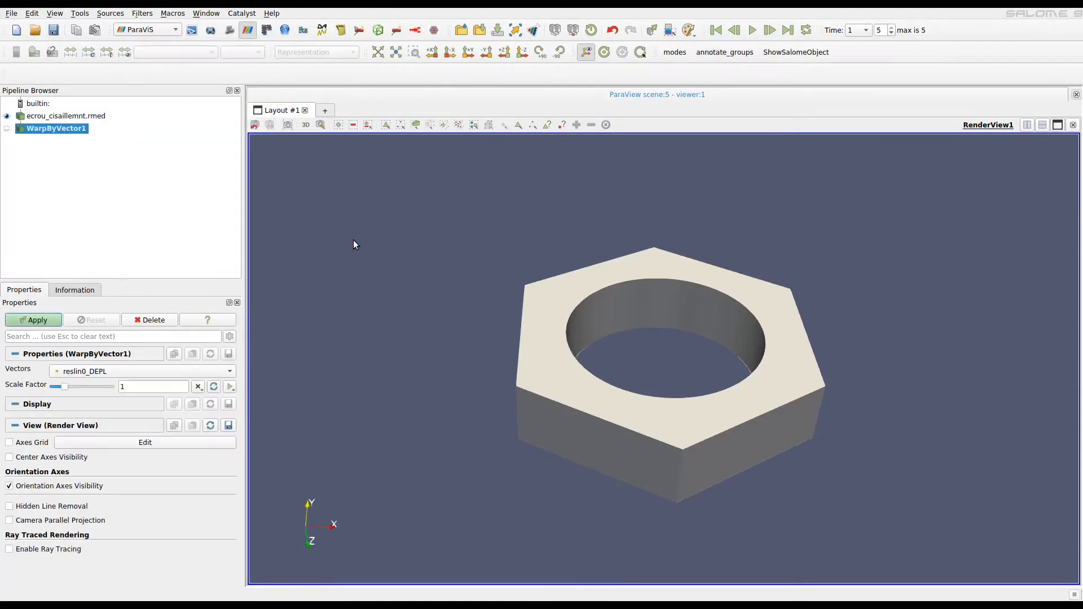
double_click(134, 386)
type("2")
left_click(38, 319)
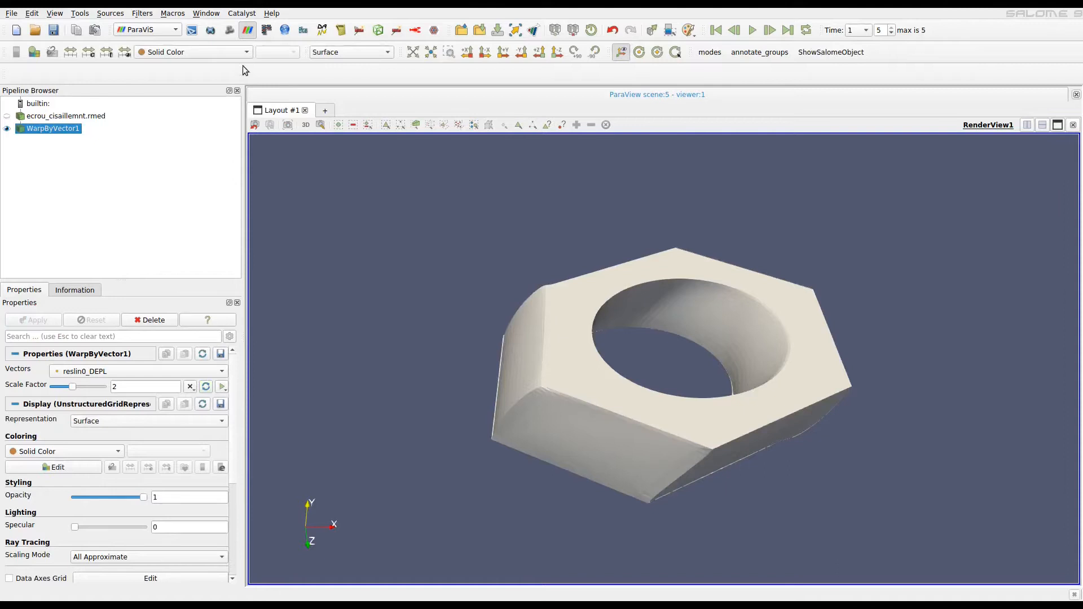
Color the warped nut by reslin0_DEPL and rescale the color range over all timesteps with automatic rescaling disabled
left_click(227, 50)
left_click(214, 79)
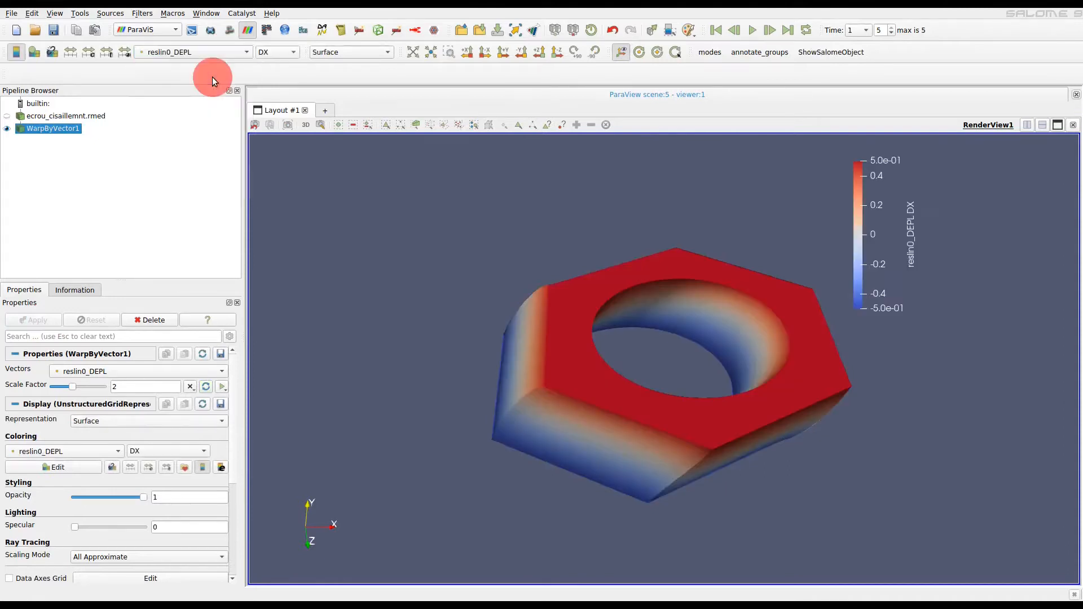
left_click(111, 54)
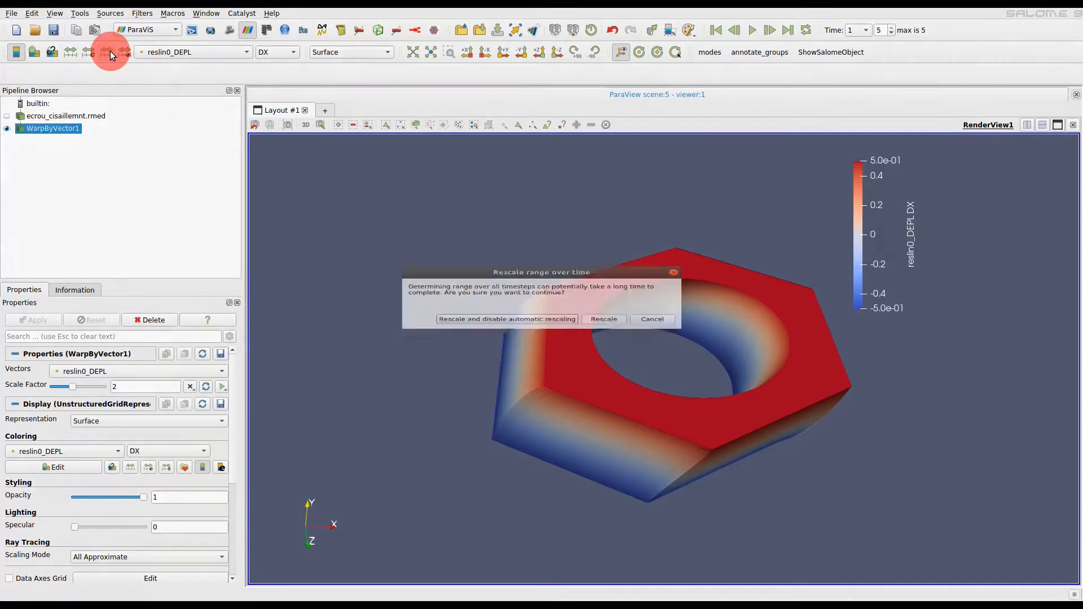
left_click(490, 326)
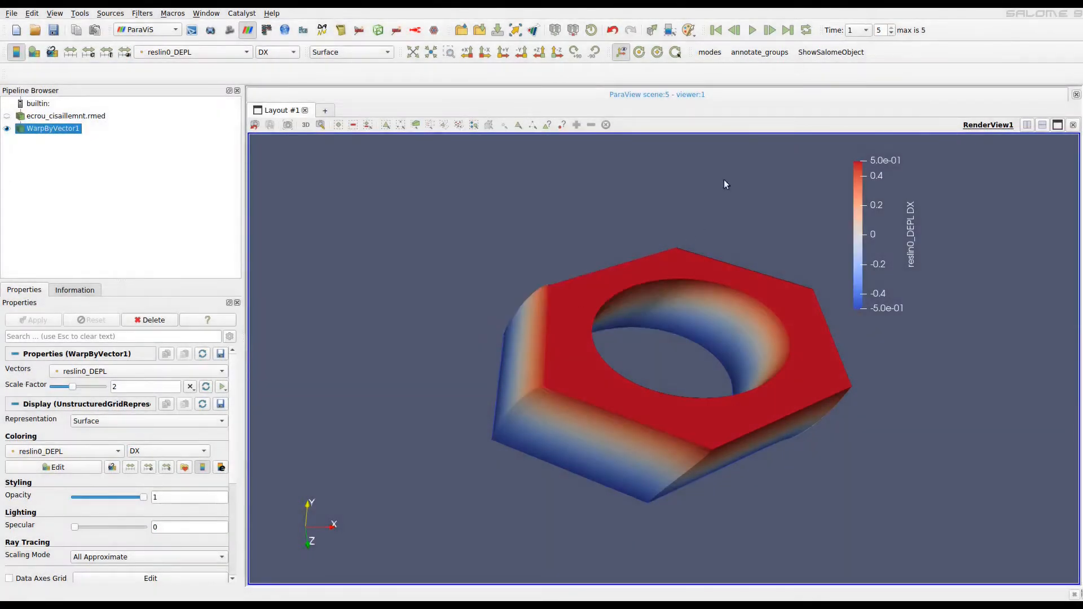
Show the undeformed nut together with the warped one and play the animation from the first time step
left_click(714, 29)
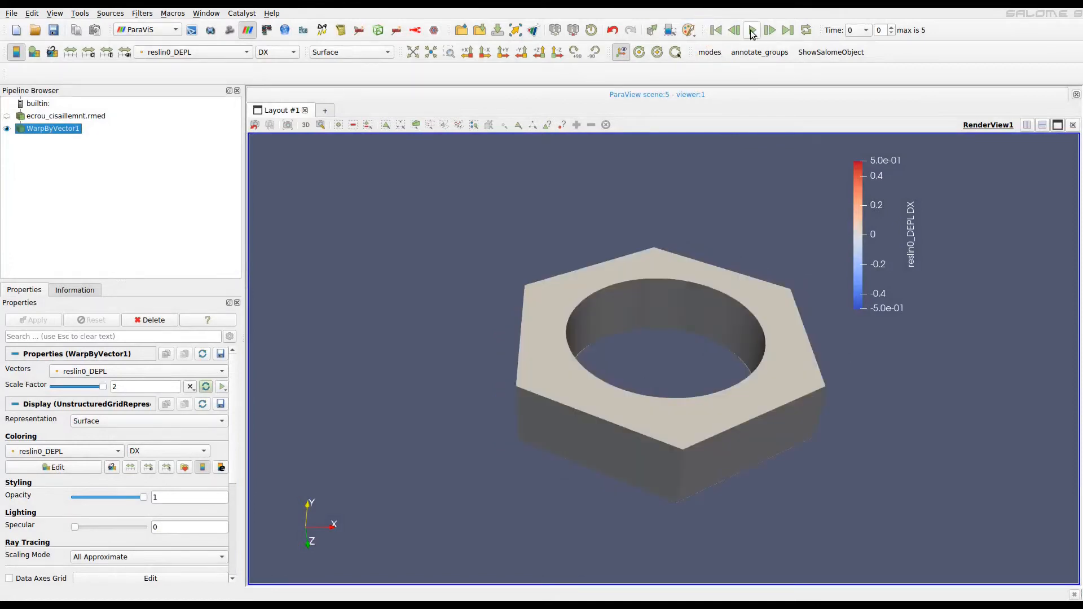
left_click(7, 116)
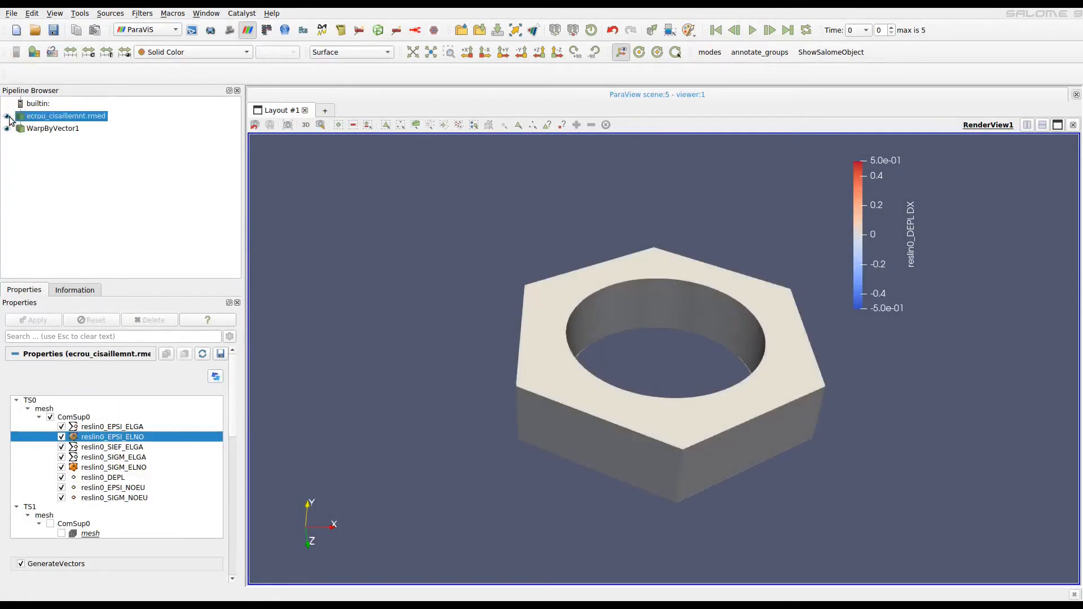
left_click(753, 29)
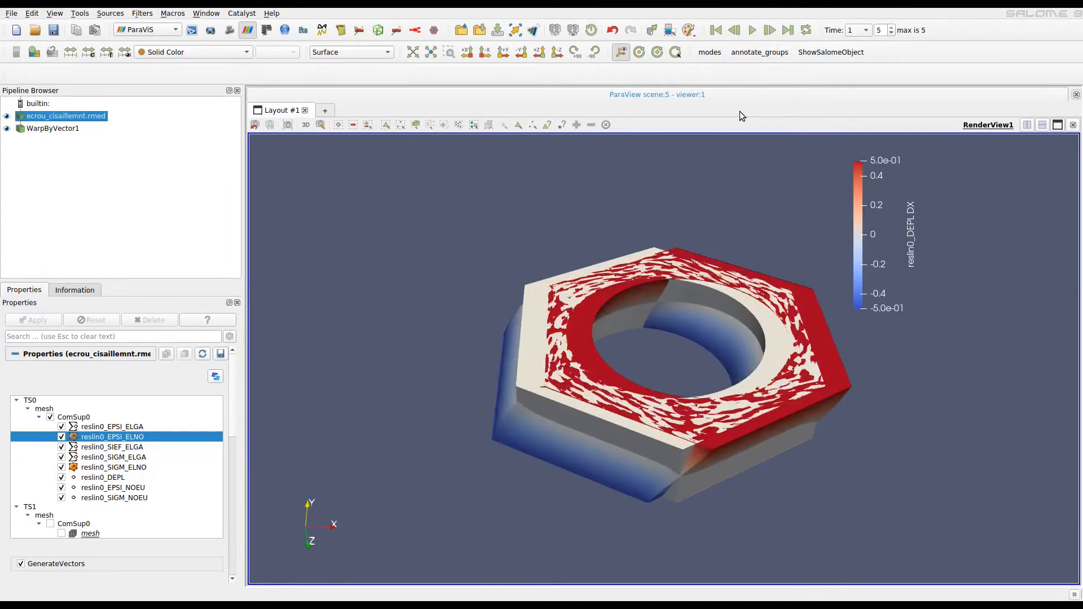
mouse_move(643, 198)
left_mouse_down()
mouse_move(636, 215)
mouse_move(625, 183)
mouse_move(632, 204)
mouse_move(646, 201)
left_mouse_up()
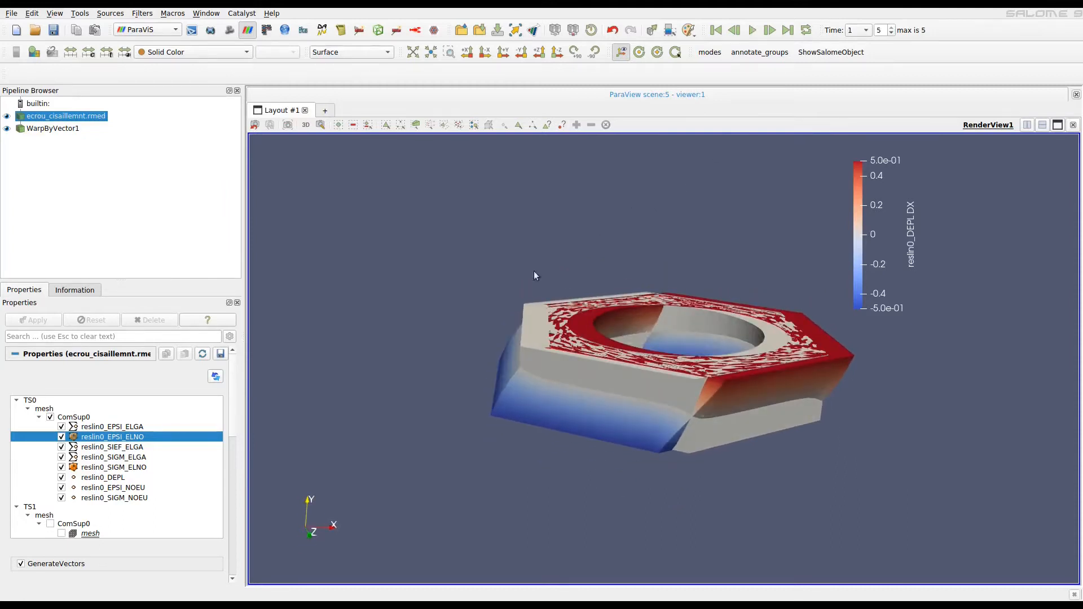
Set the WarpByVector1 scale factor to 4 and replay the deformation animation from the first time step
left_click(52, 128)
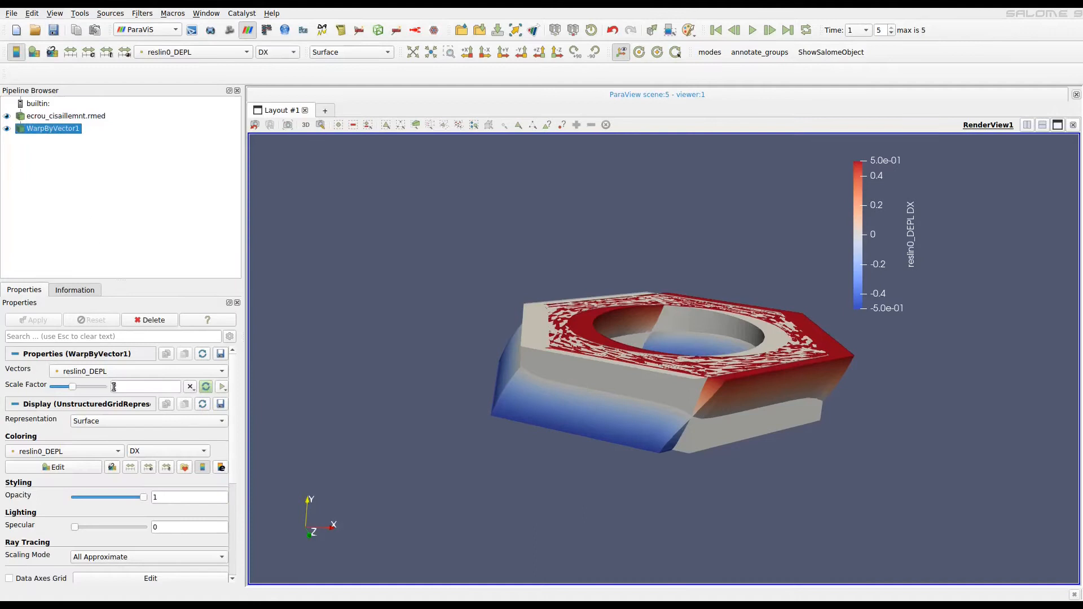
double_click(122, 387)
type("4")
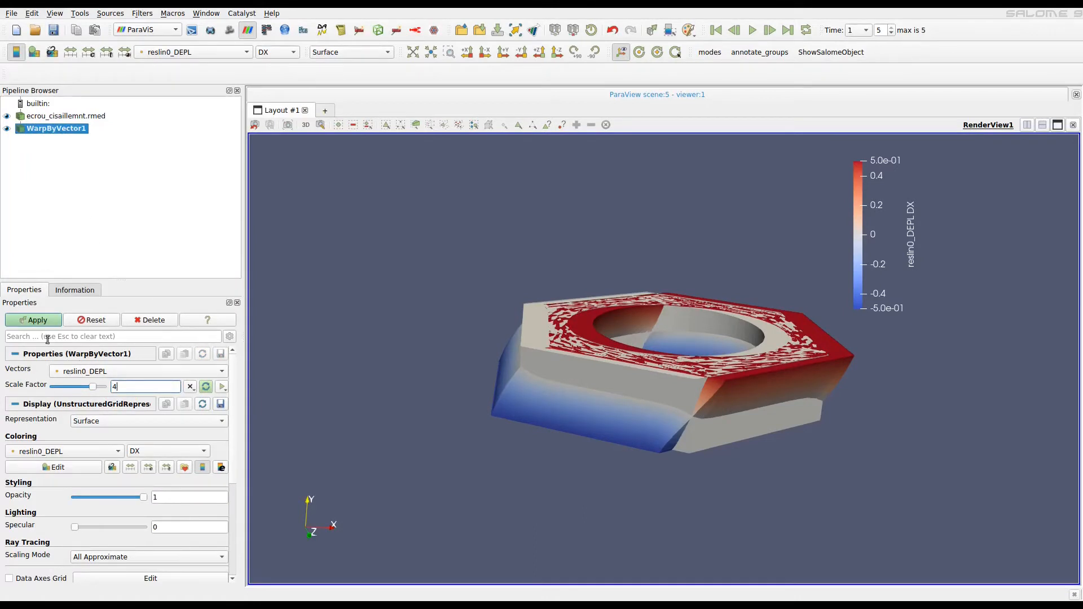
left_click(36, 320)
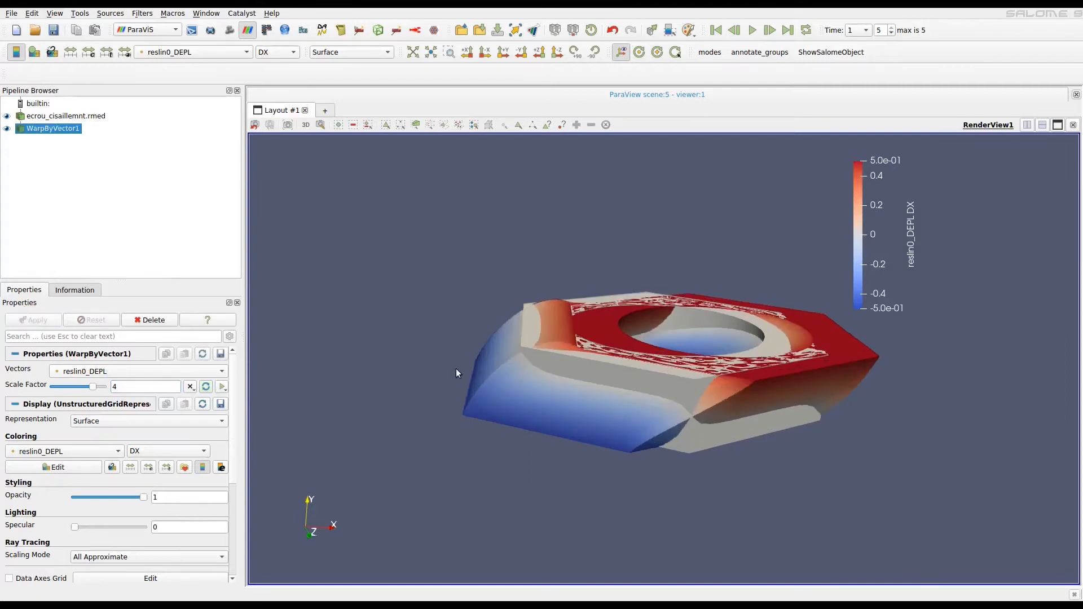
left_click(715, 30)
left_click(752, 30)
Apply the ELGA field To Point Gaussian filter to the warped nut with source array ELGA@0 and hide the original mesh
left_click(142, 13)
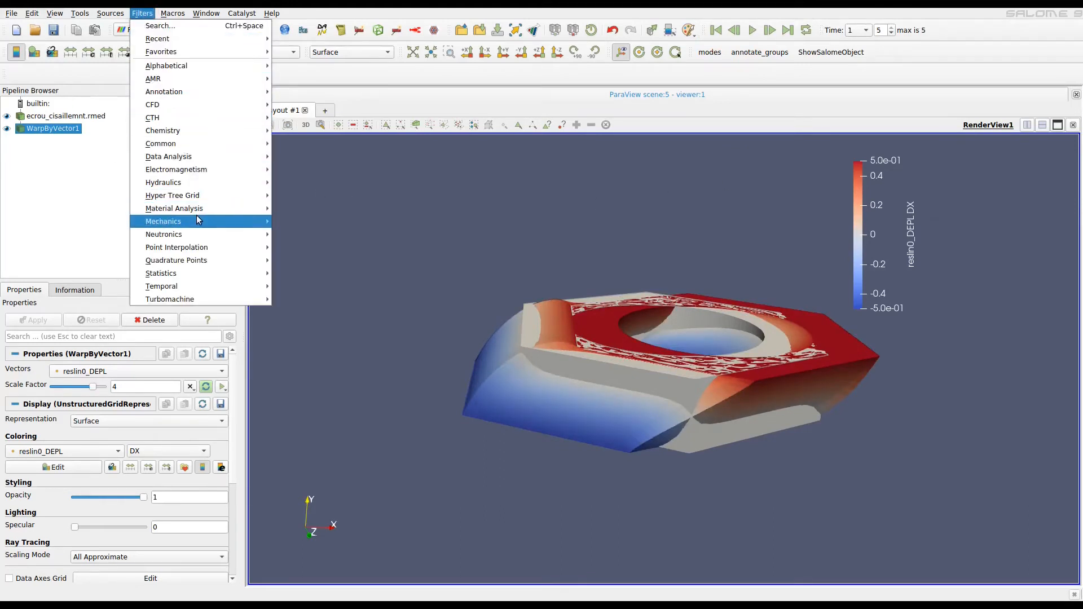
mouse_move(198, 220)
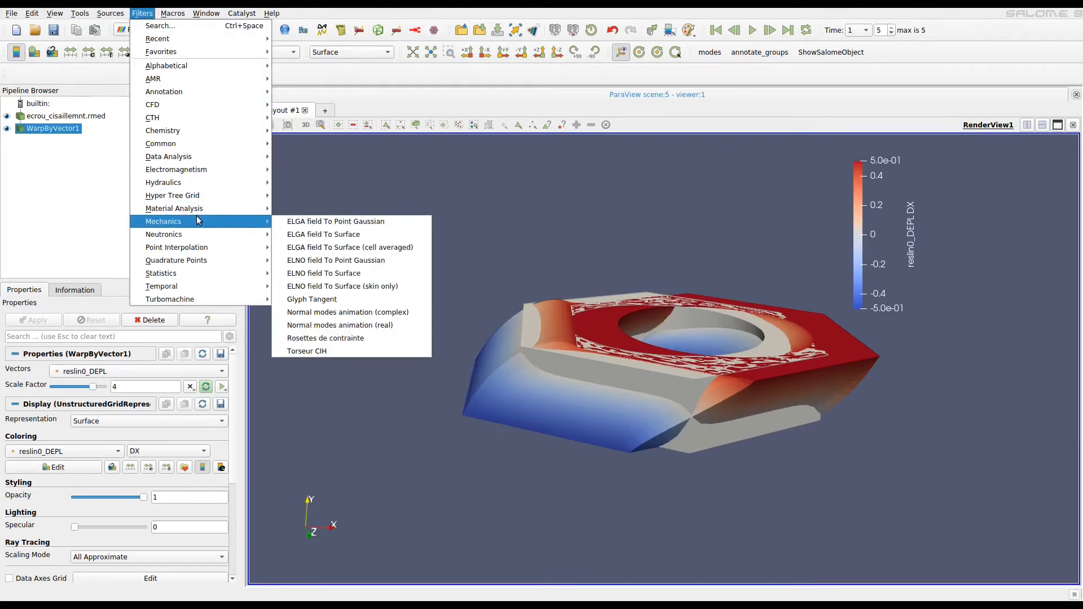
left_click(304, 223)
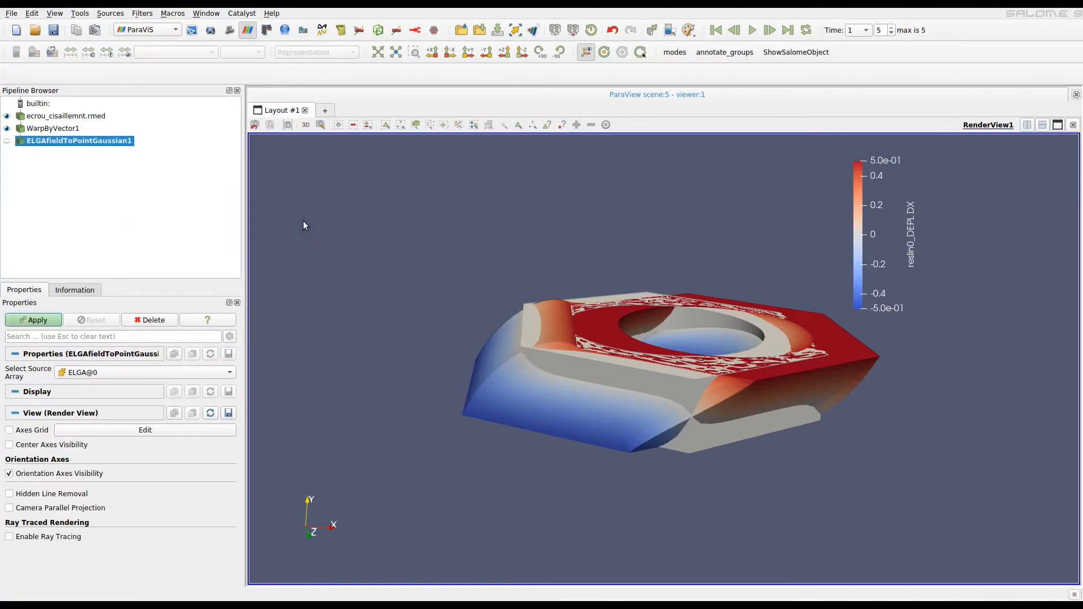
left_click(37, 319)
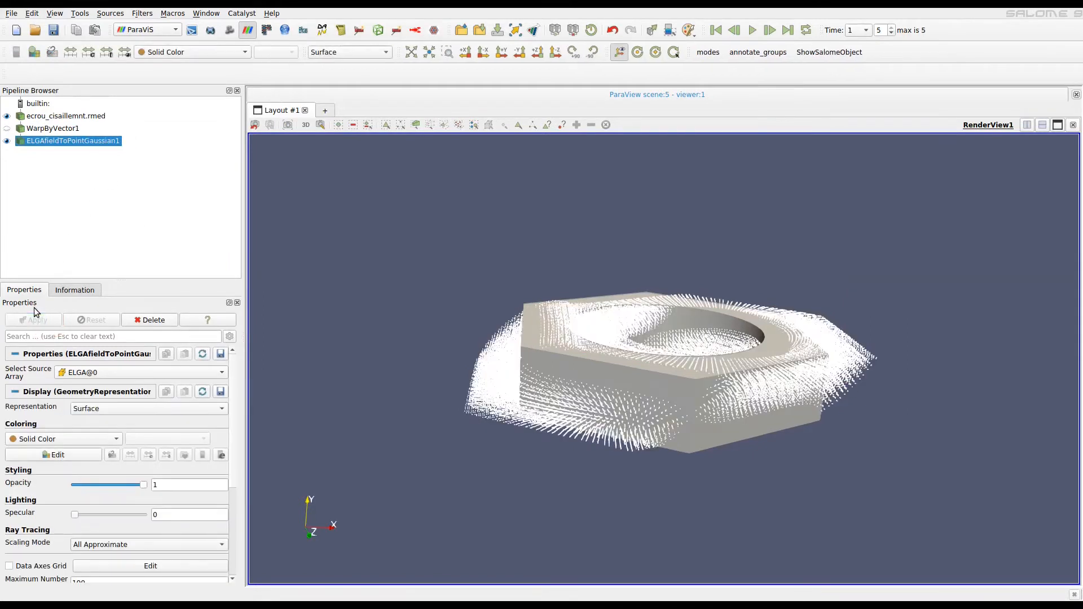
left_click(7, 115)
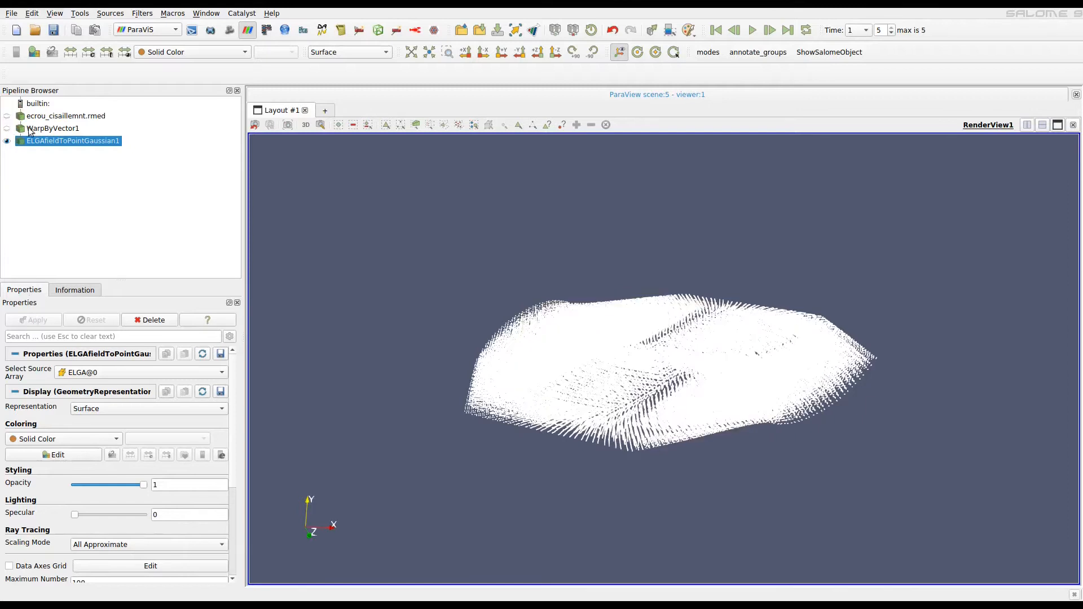
Color the Gauss points by reslin0_EPSI_ELGA and display them with the Point Gaussian representation
left_click(211, 55)
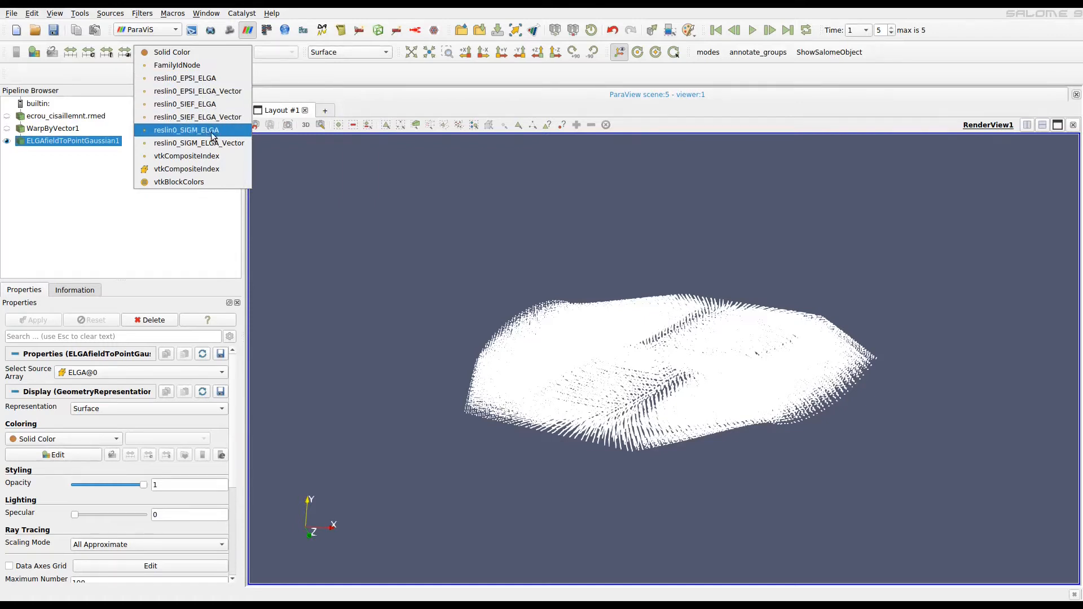
left_click(209, 80)
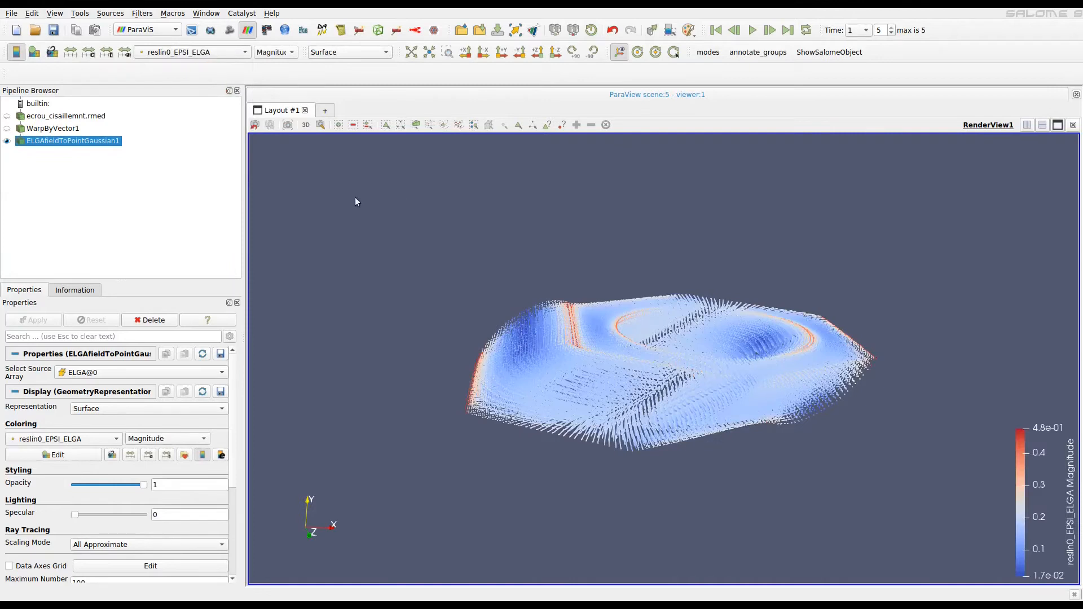
left_click_drag(504, 233, 468, 192)
left_click(364, 52)
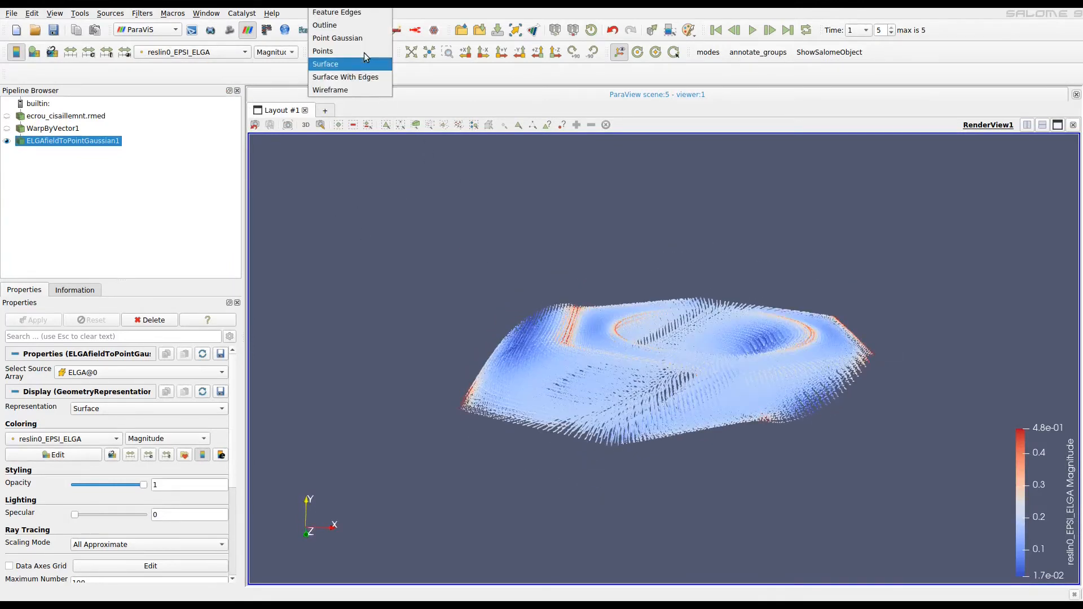
left_click(354, 38)
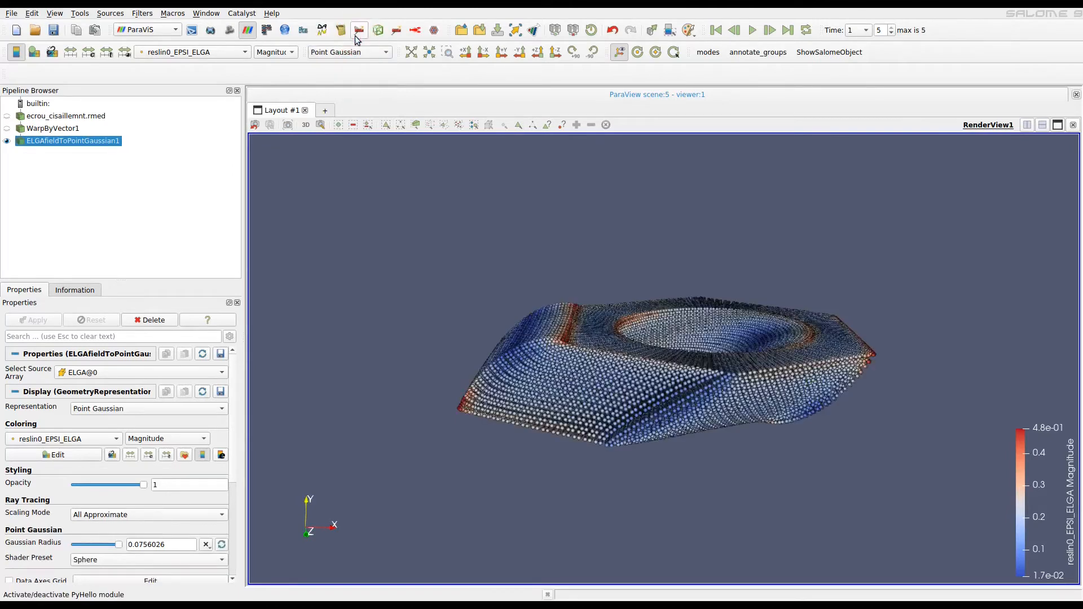
Play the animation of the strain-colored Gauss points from the first time step
left_click_drag(607, 329, 692, 260)
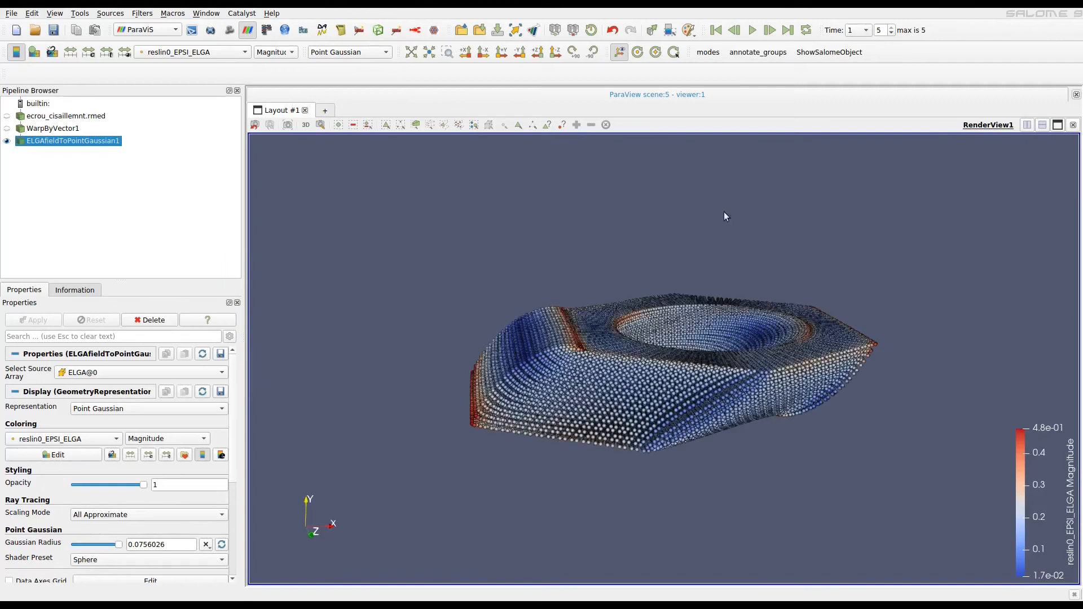
left_click(716, 30)
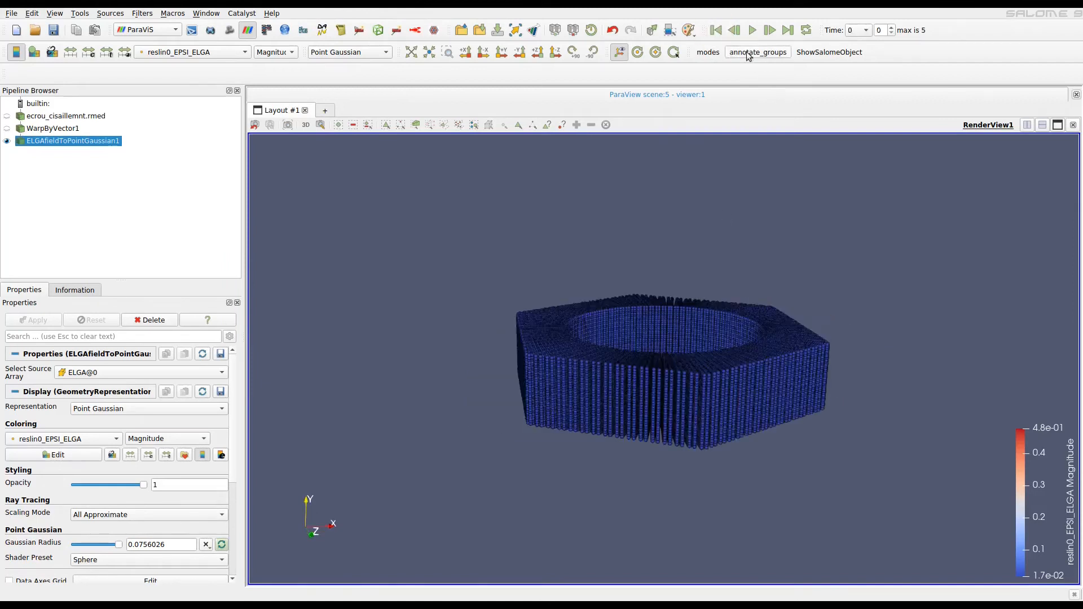
left_click(753, 30)
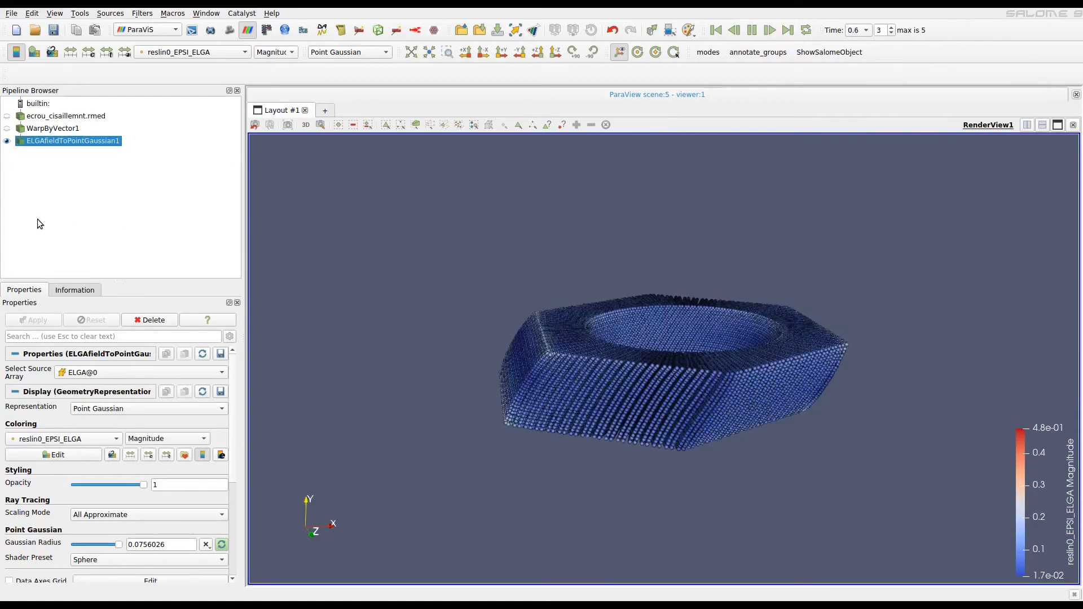
Color the Gauss points by the SIXX component of reslin0_SIGM_ELGA and move the color legend up beside the nut
left_click(235, 54)
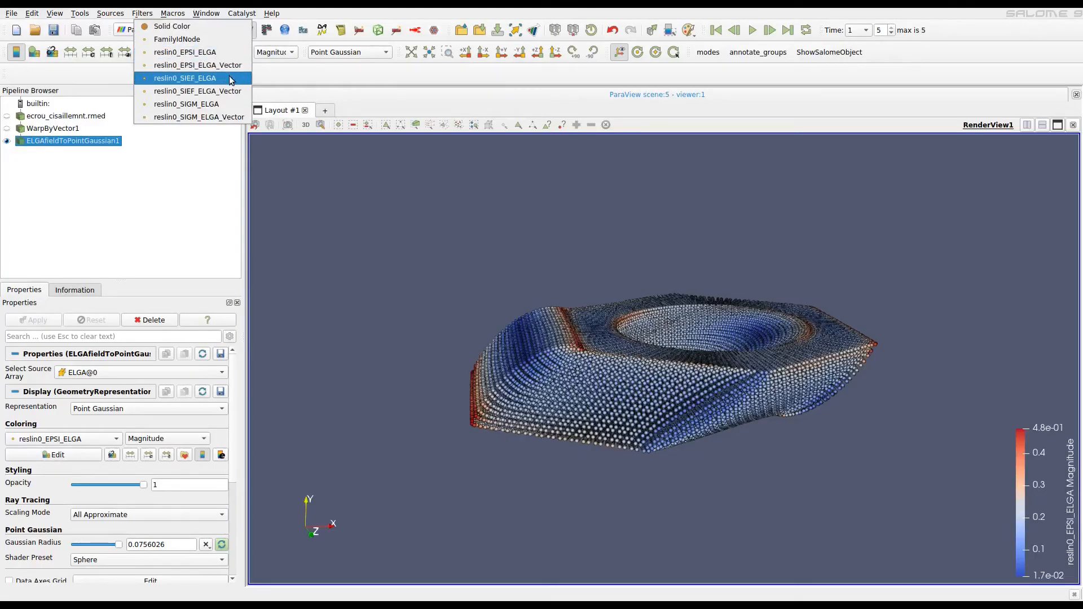
left_click(207, 105)
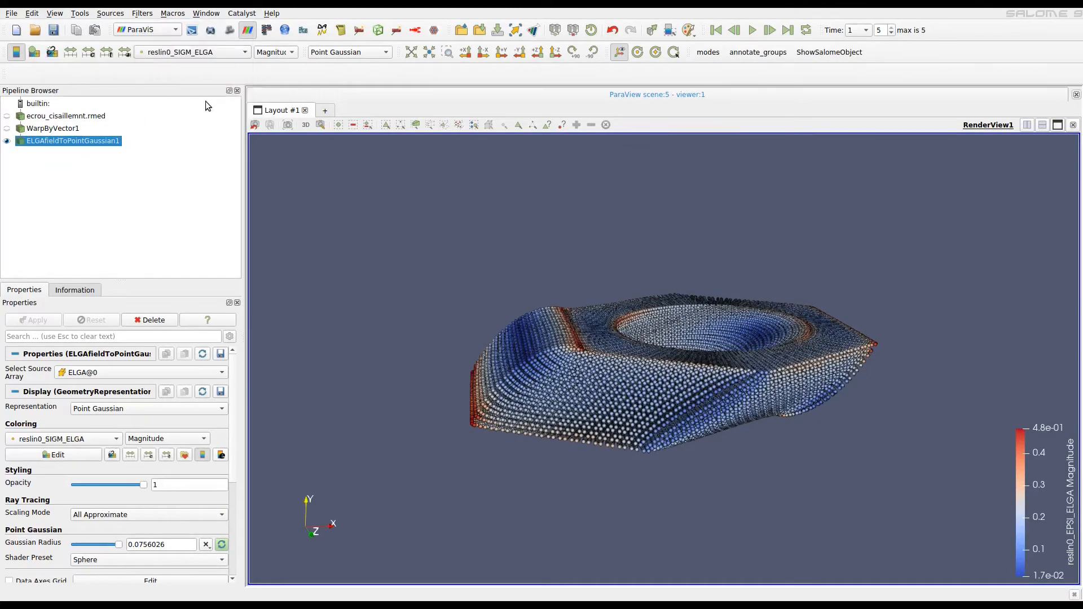
left_click(286, 53)
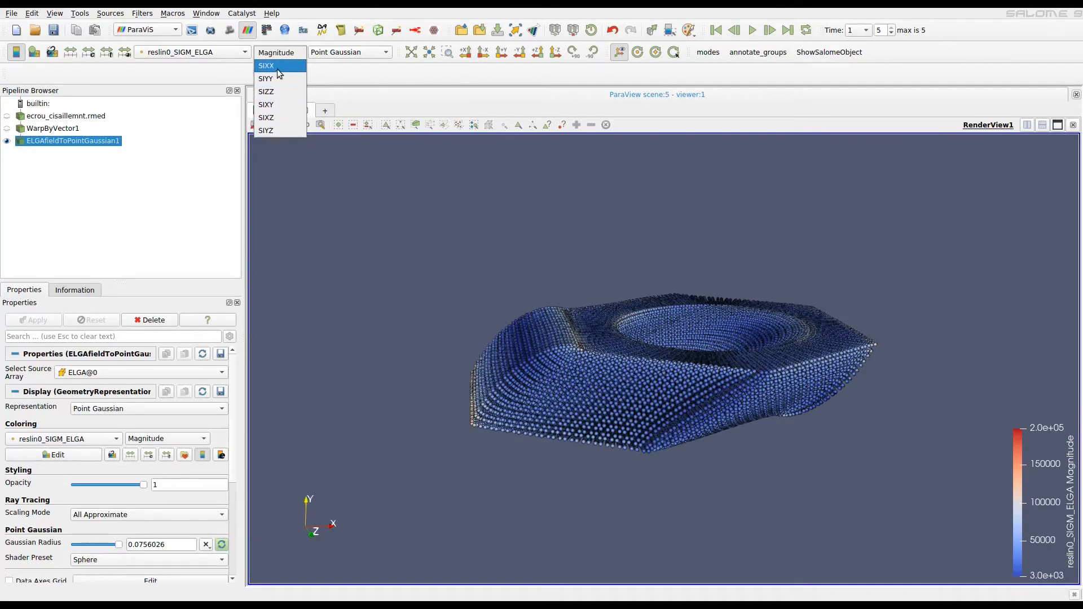
left_click(276, 69)
left_click_drag(555, 223, 485, 216)
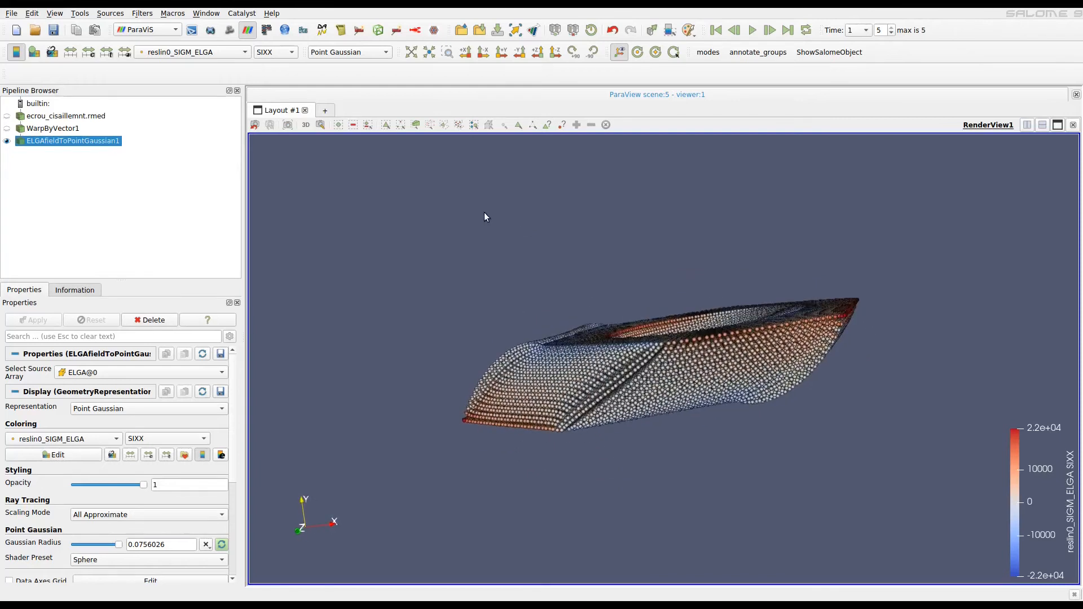
left_click_drag(1021, 444, 903, 231)
left_click_drag(665, 275, 727, 401)
Switch the stress coloring to the SIXZ component, inspect the nut from the side, and hide the Gauss point display
left_click(279, 54)
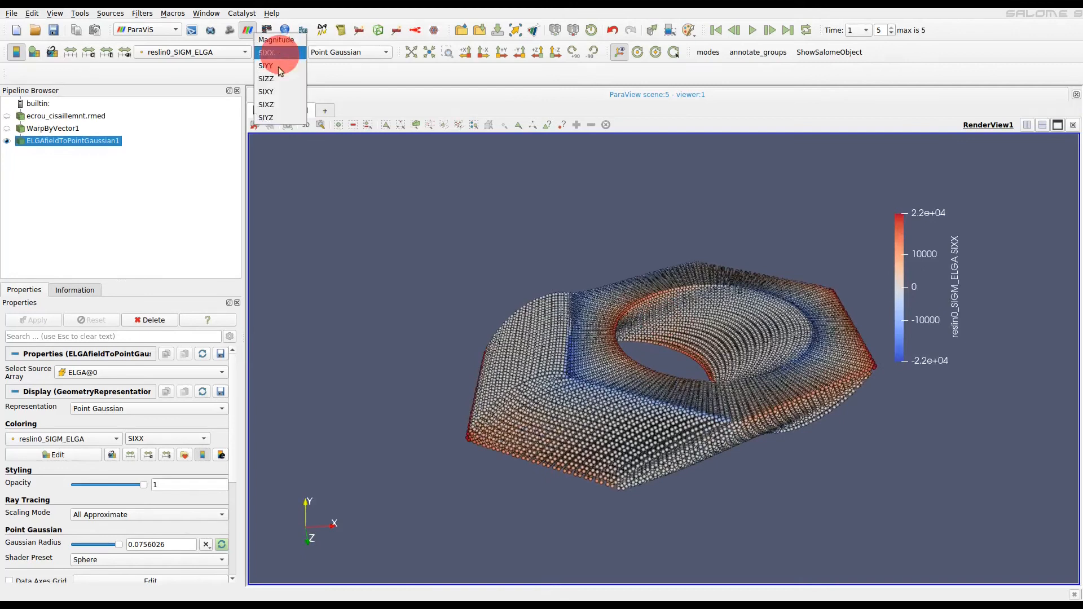
left_click(278, 105)
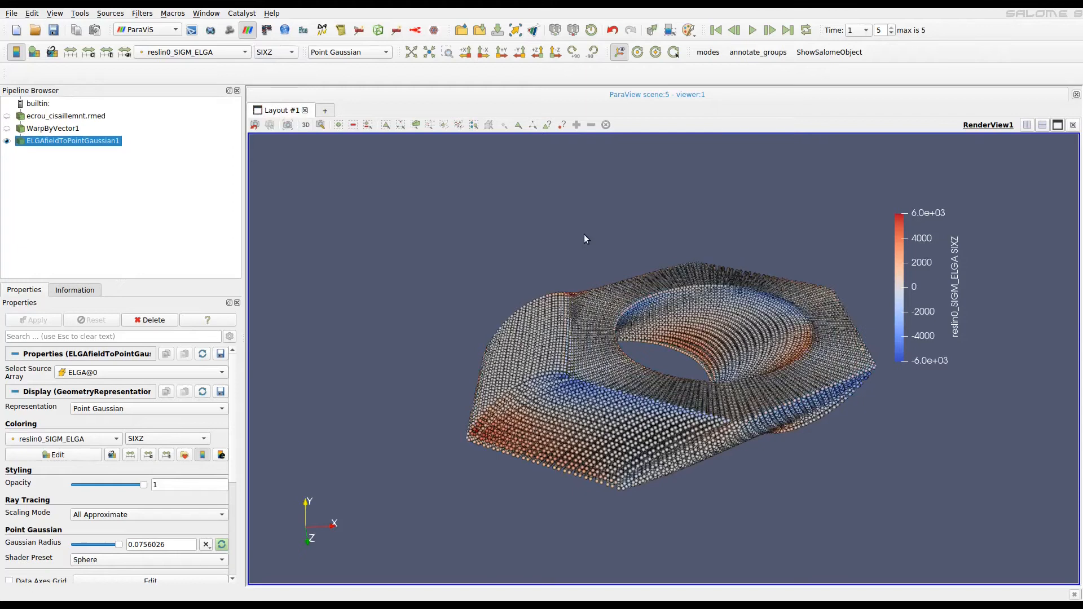
mouse_move(584, 256)
left_mouse_down()
mouse_move(569, 225)
mouse_move(595, 241)
left_mouse_up()
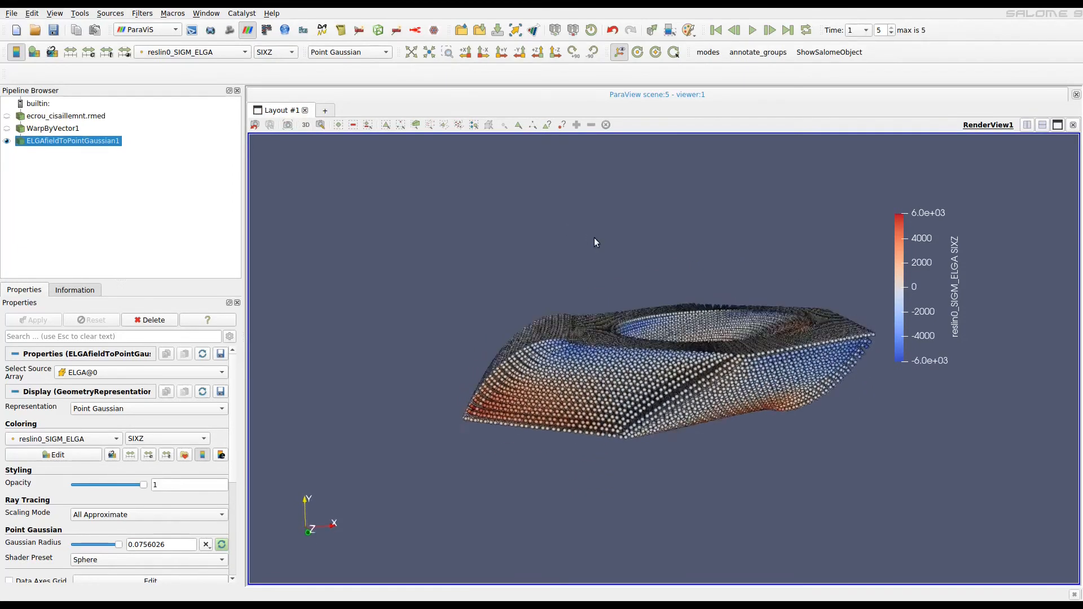
left_click(7, 141)
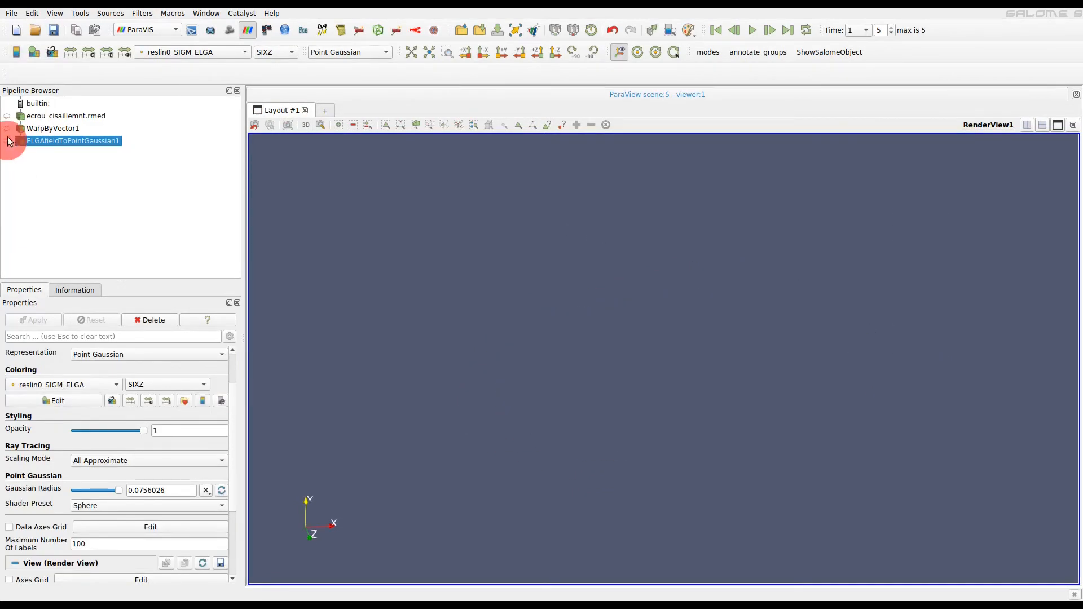
Show the ecrou_cisaillemnt.rmed result and apply the CFD filter Probe Point Over Time to it
left_click(7, 116)
double_click(55, 117)
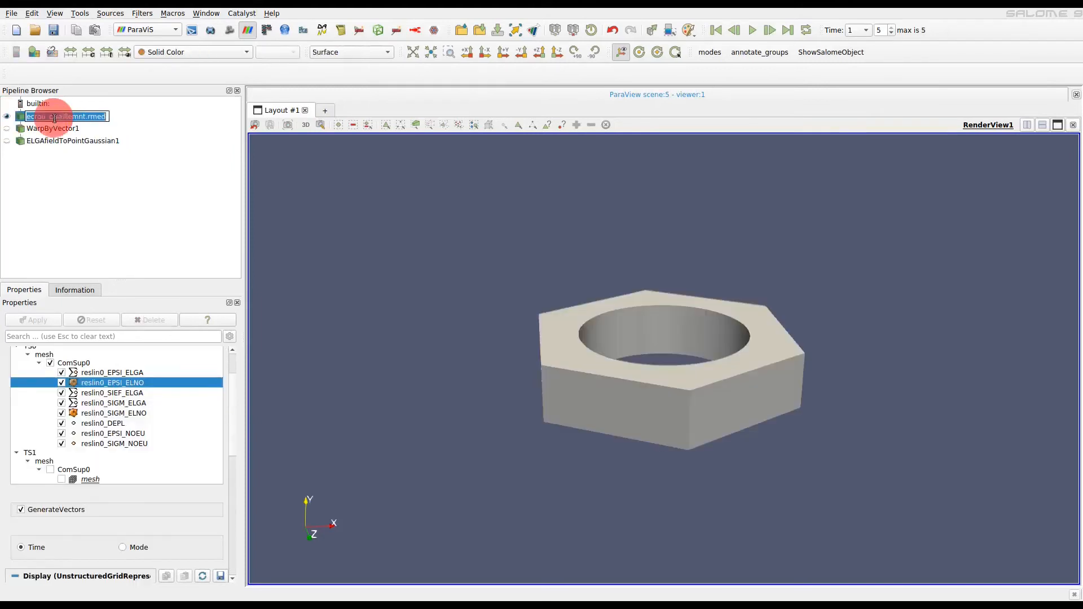
left_click(172, 125)
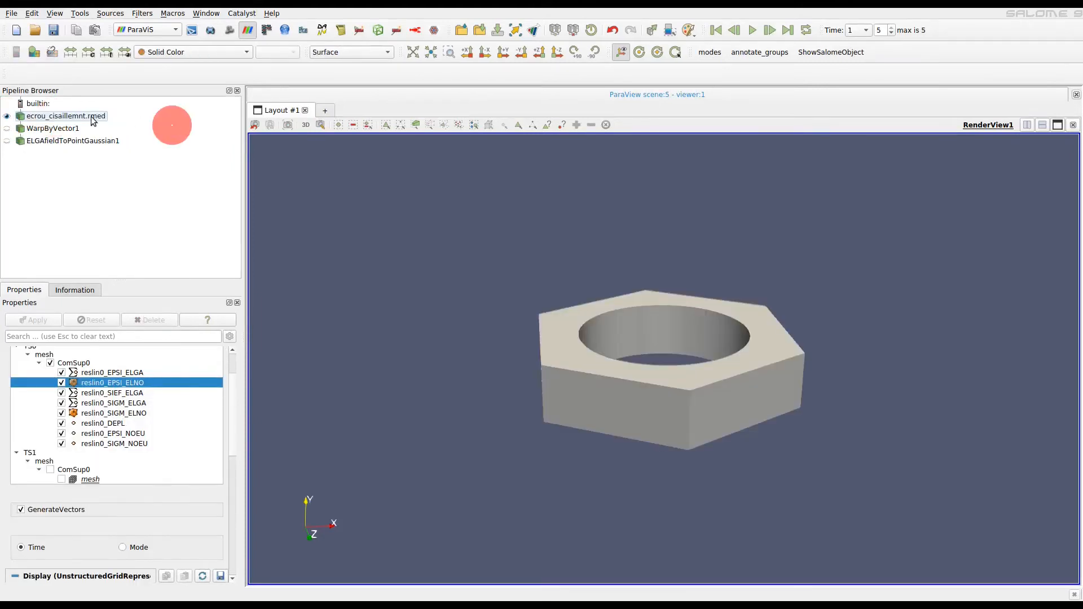
left_click(151, 15)
mouse_move(169, 102)
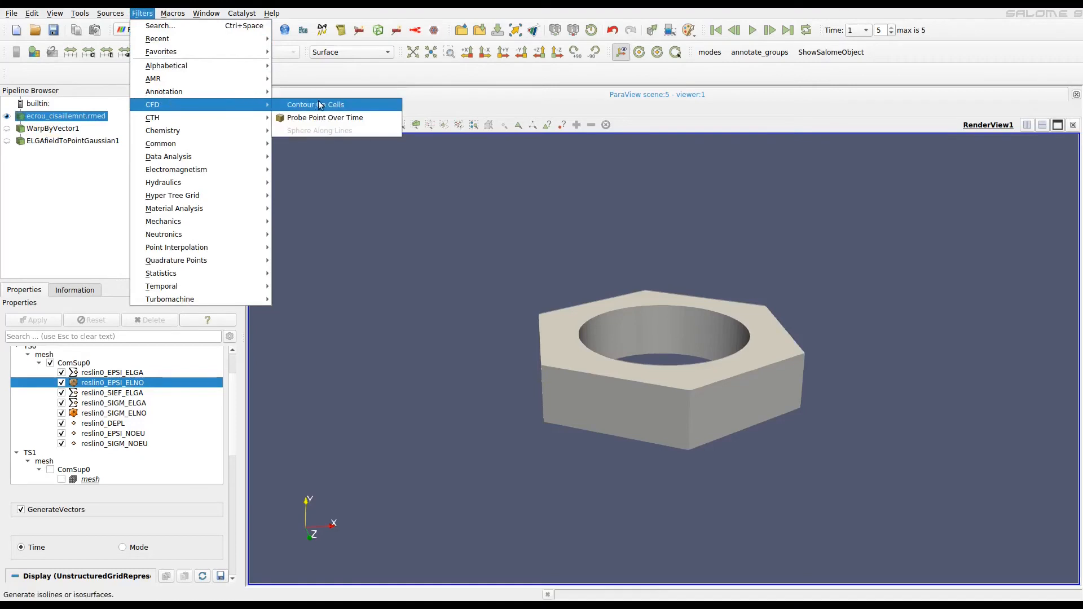
left_click(332, 117)
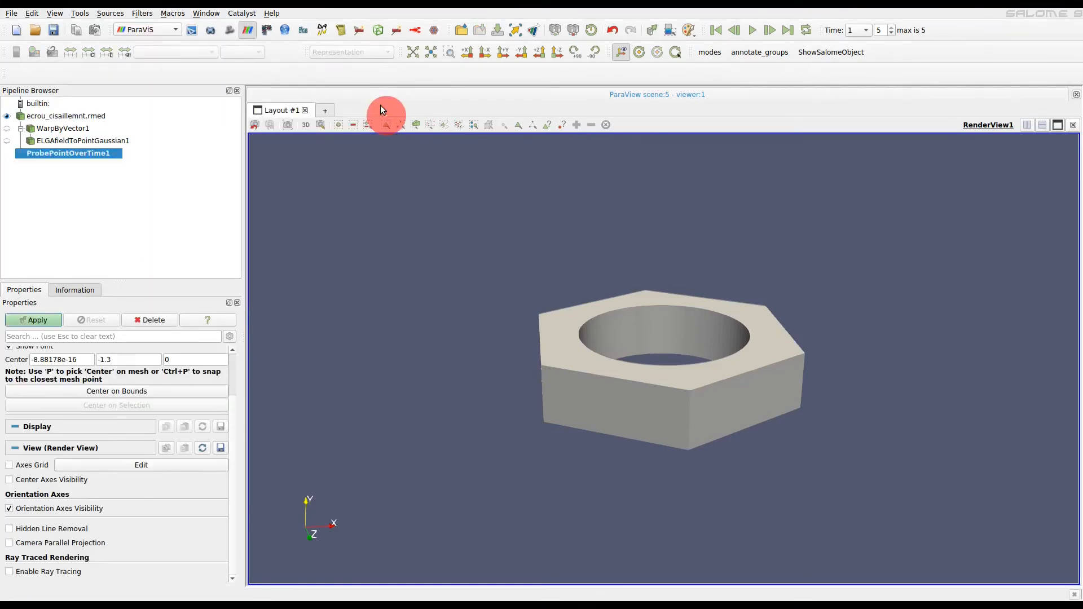
Set the probe point's center to 5, 0, 0 and generate its plot over time
triple_click(82, 360)
type("5")
key("Tab")
type("0")
triple_click(194, 360)
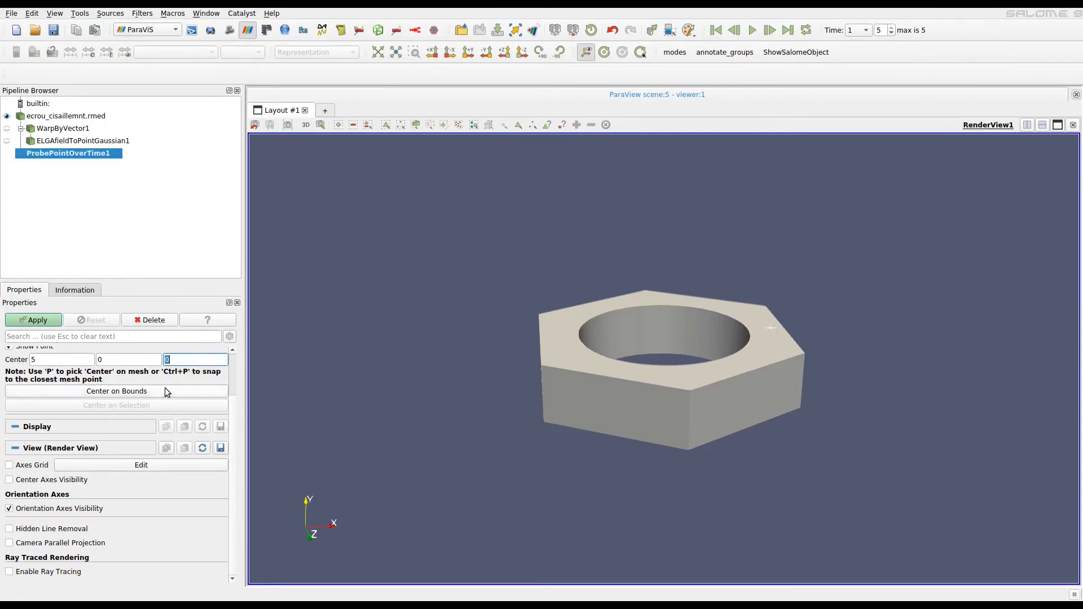
left_click(37, 321)
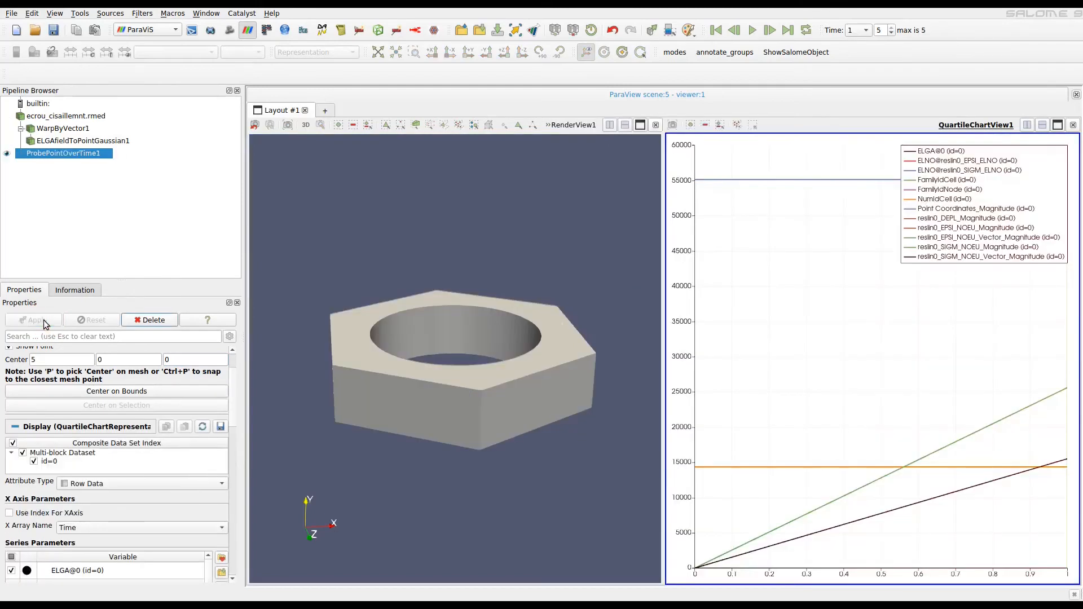
Hide all series in the probe's quartile chart
left_click(756, 321)
left_click_drag(231, 379, 233, 431)
left_click(11, 373)
left_click(12, 374)
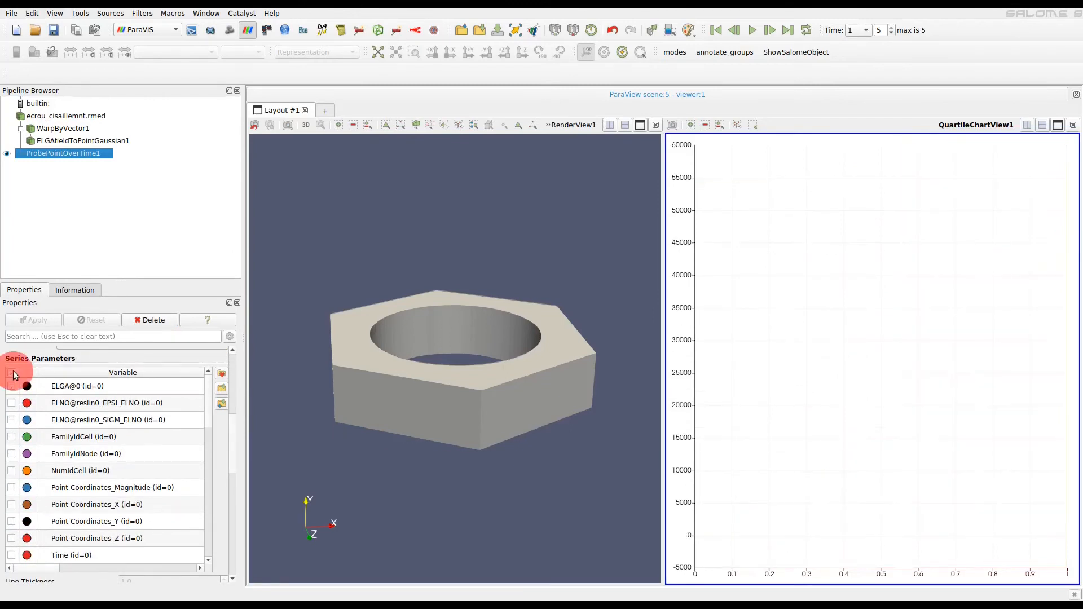
Plot the reslin0_EPSI_NOEU components EPXX, EPXY, EPXZ, EPYY, EPYZ and EPZZ in the quartile chart
mouse_move(227, 439)
left_mouse_down()
mouse_move(232, 462)
mouse_move(231, 449)
left_mouse_up()
left_click(209, 511)
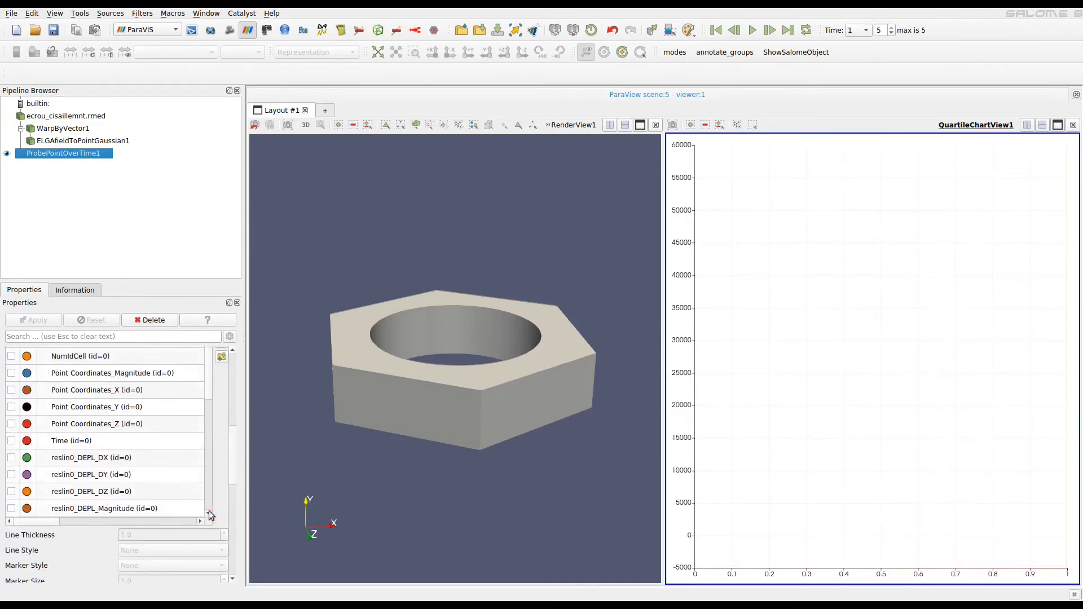
left_click(208, 511)
left_click(209, 511)
left_click(208, 511)
left_click(209, 511)
left_click(209, 511)
left_click(209, 511)
left_click(209, 511)
scroll(34, 410, "up", 1)
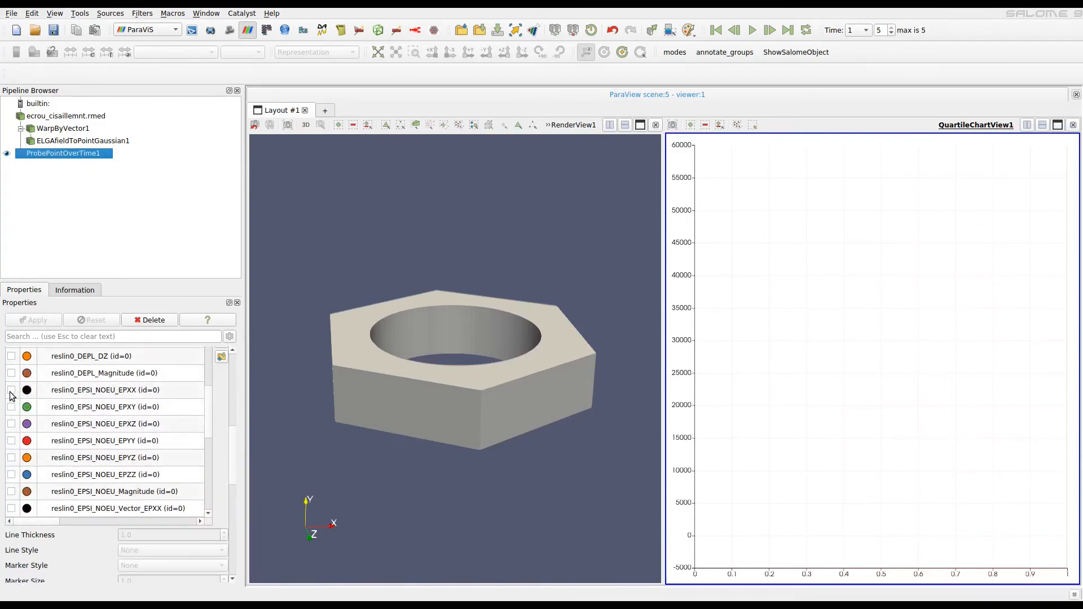
left_click(128, 392)
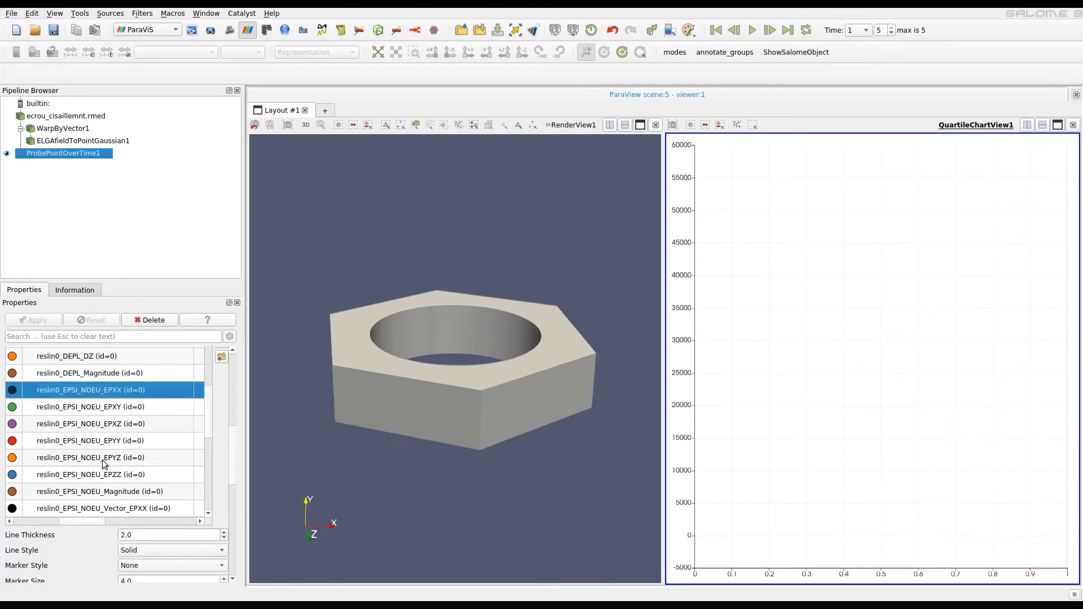
left_click_drag(99, 519, 62, 519)
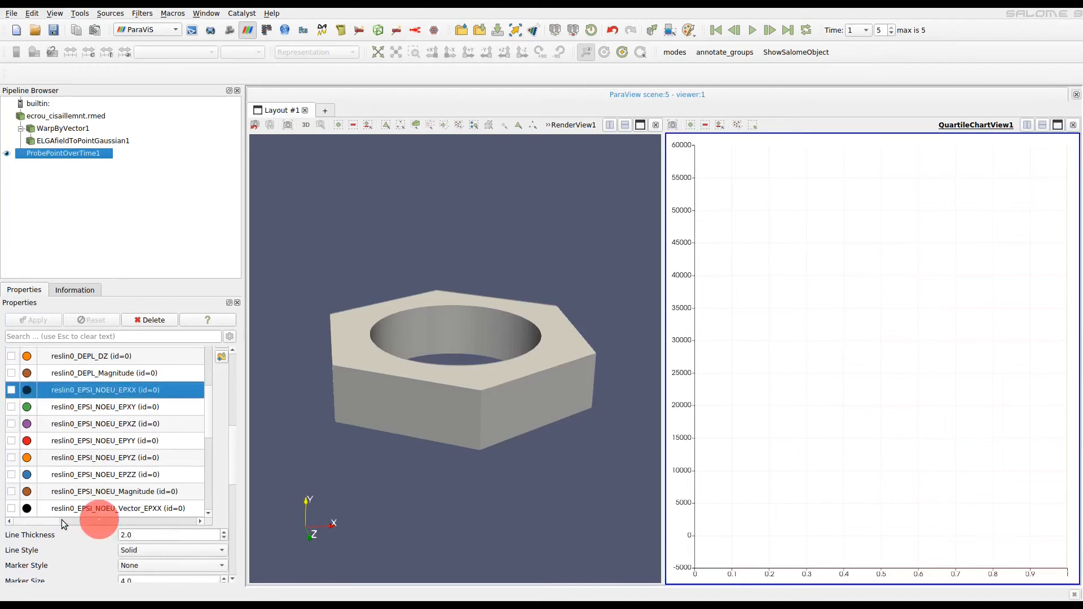
left_click(10, 389)
left_click(11, 407)
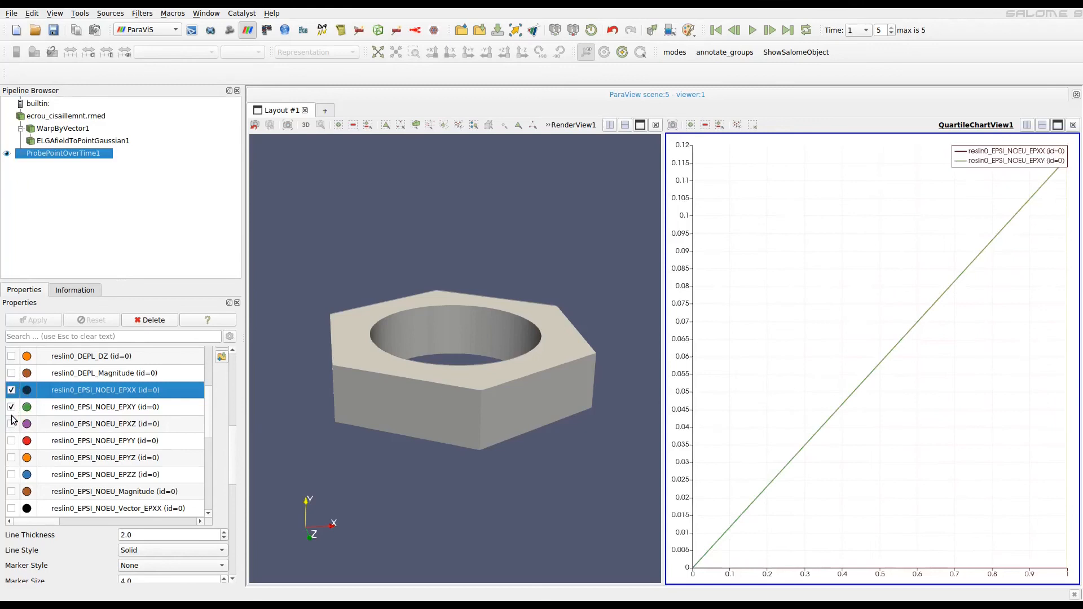
left_click(11, 425)
left_click(11, 441)
left_click(11, 458)
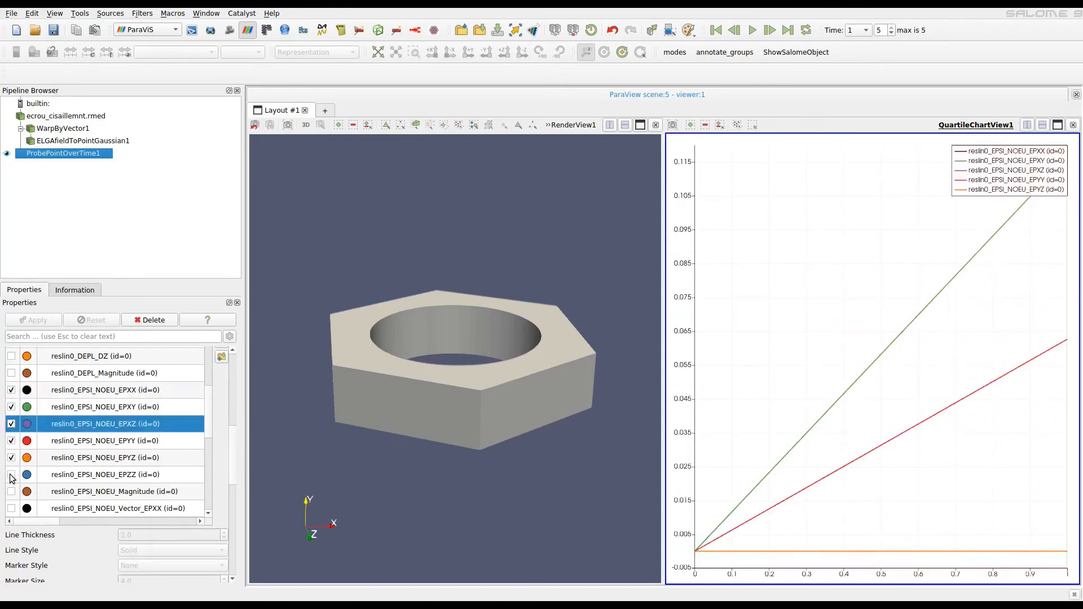
left_click(11, 475)
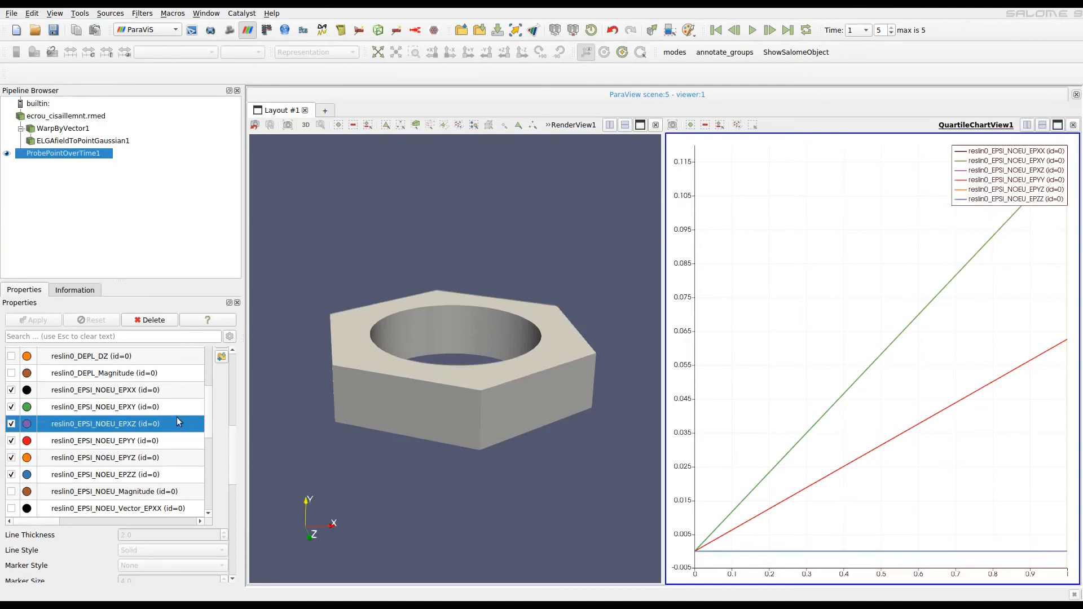
Split the chart view side by side, create a SpreadSheet View of the probe data, and widen it over the other two views
left_click(649, 247)
left_click(754, 274)
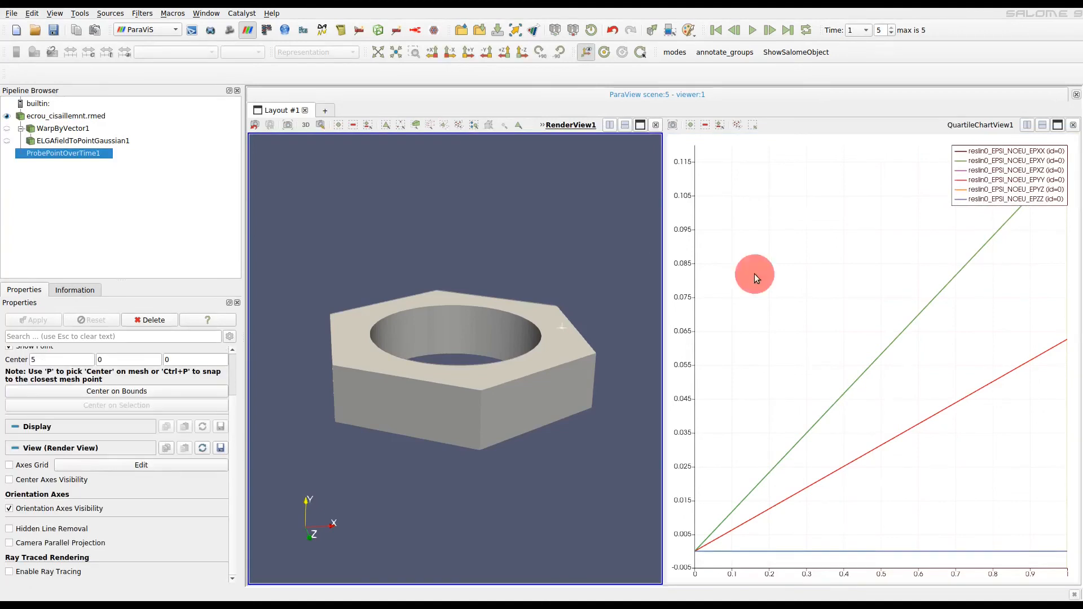
left_click(1028, 125)
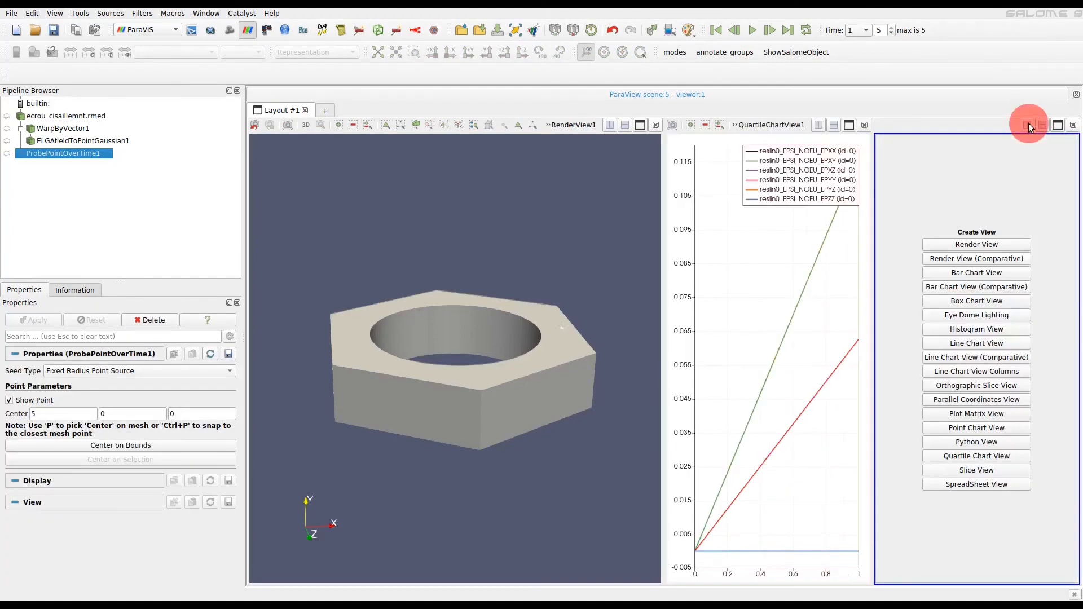
left_click(1014, 486)
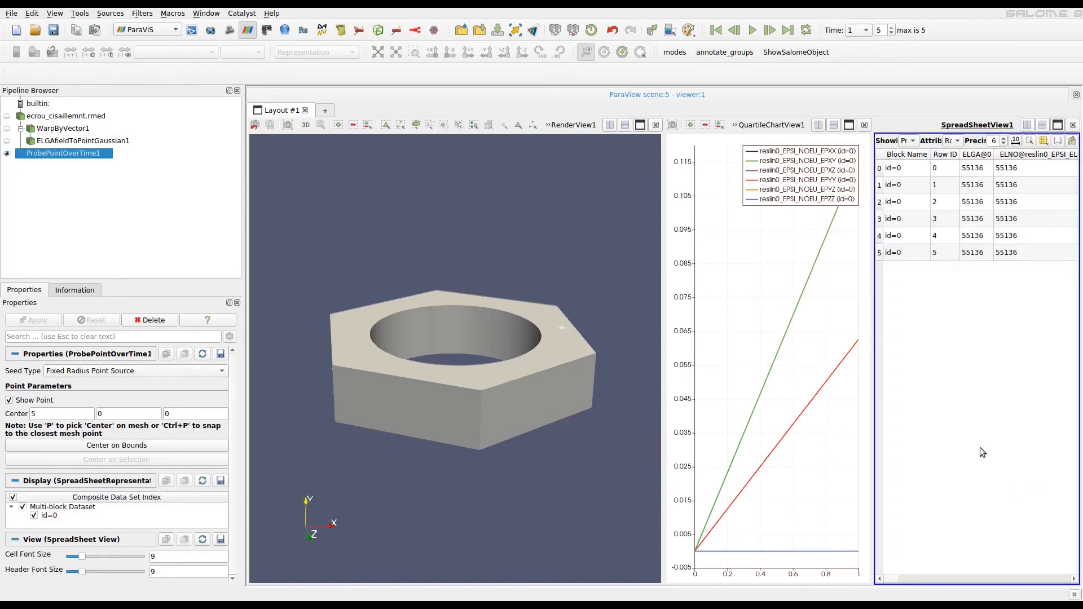
left_click_drag(664, 301, 372, 299)
left_click_drag(728, 295, 478, 294)
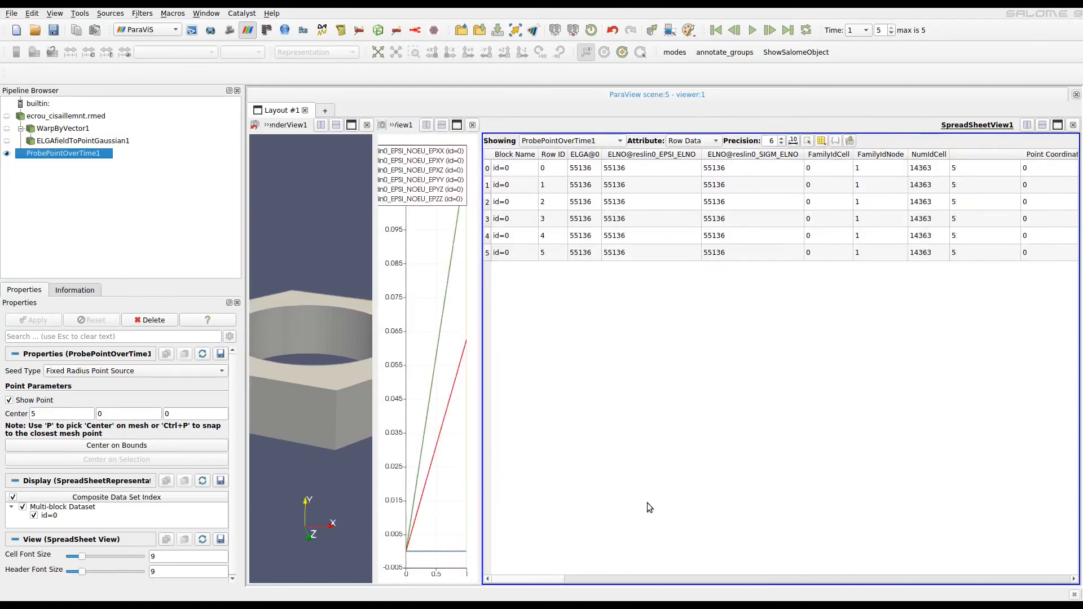
Examine the probe point's tabulated values across the columns through the reslin0_SIGM_NOEU stress fields
left_click(586, 578)
left_click(542, 578)
left_click(651, 578)
left_click(1075, 579)
left_click_drag(1075, 581, 1075, 581)
left_click(794, 397)
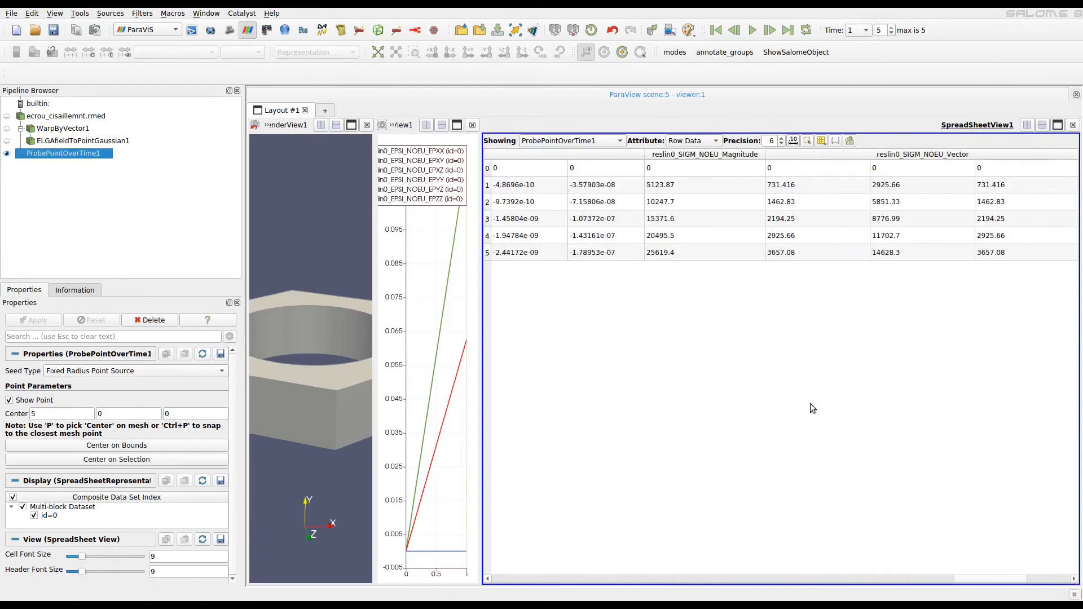